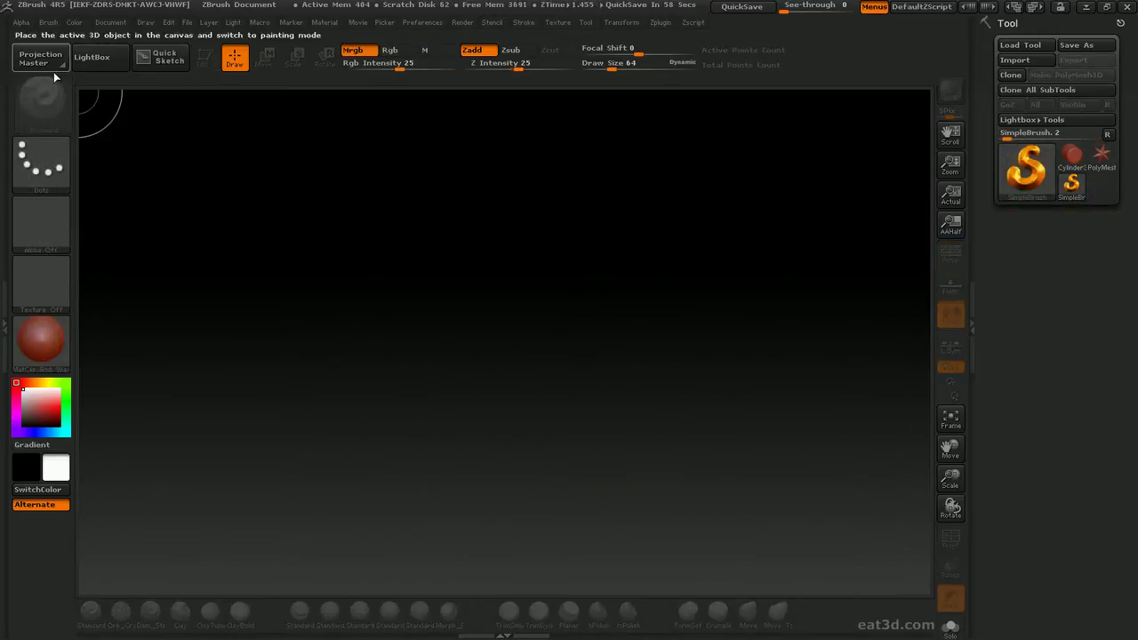
- Turn off proportional sizing, resize the document to 2048 by 2048, and fit the whole canvas in view
click(117, 24)
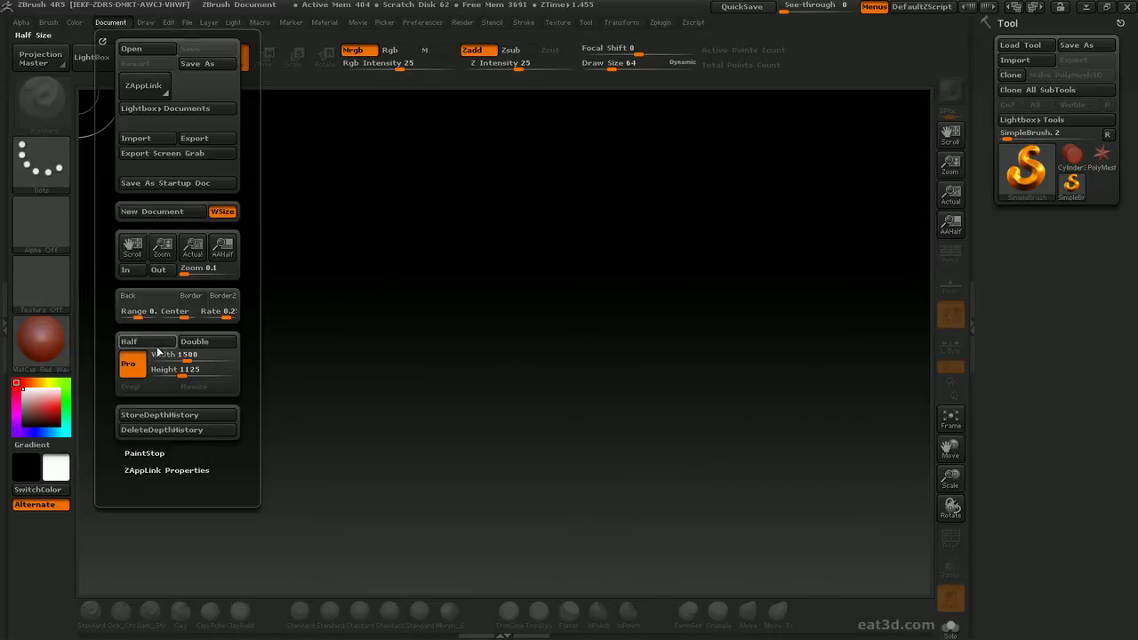
click(128, 370)
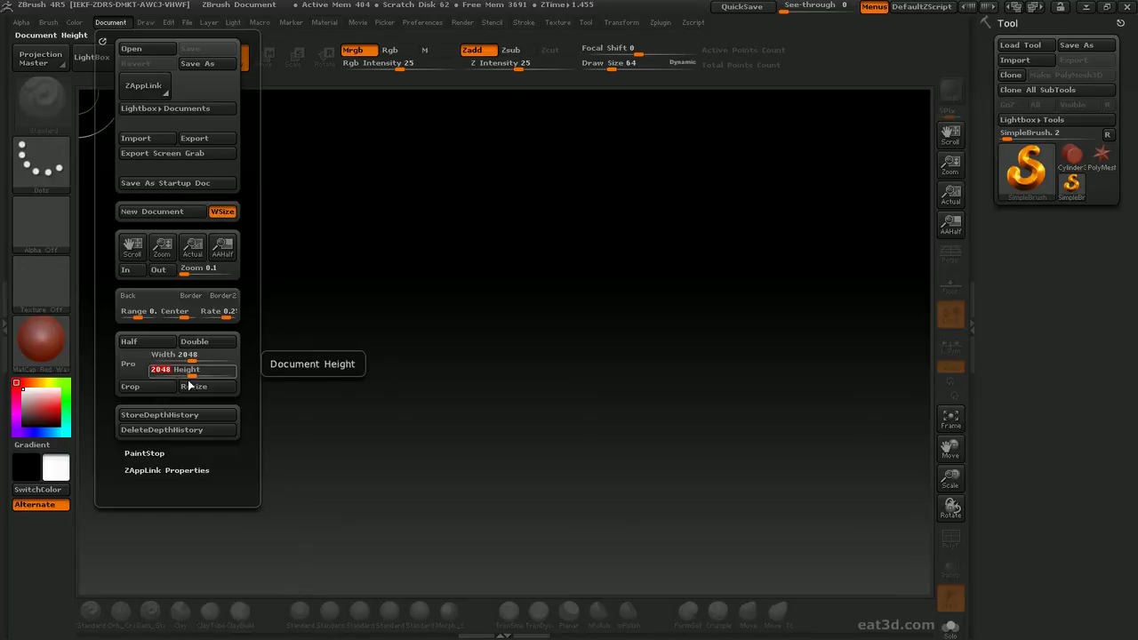
click(194, 388)
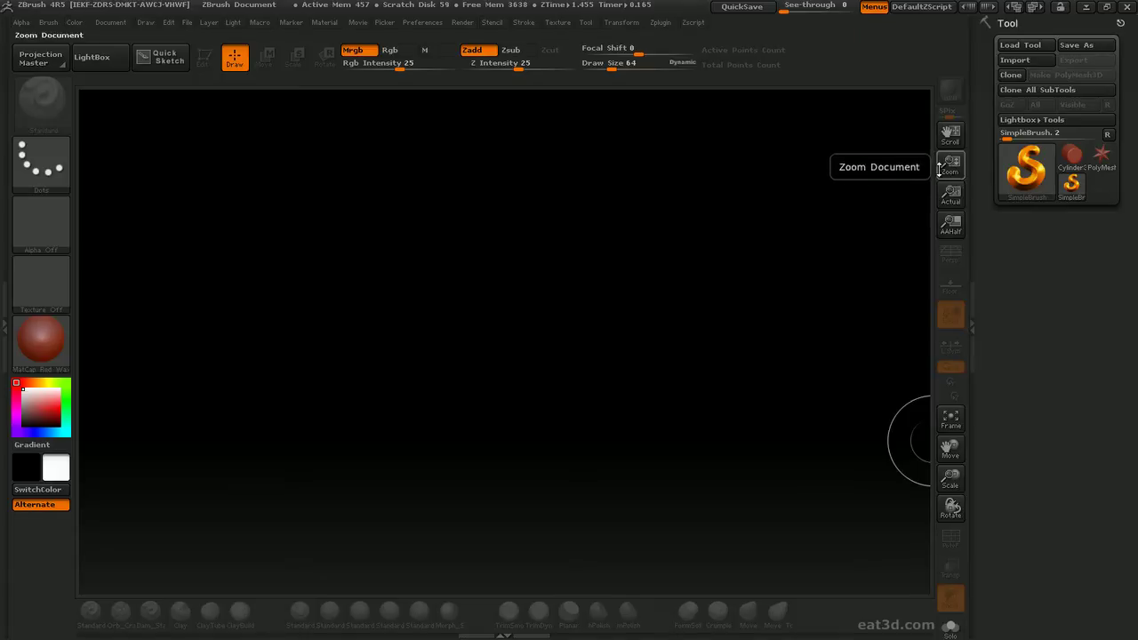
drag(951, 165, 951, 36)
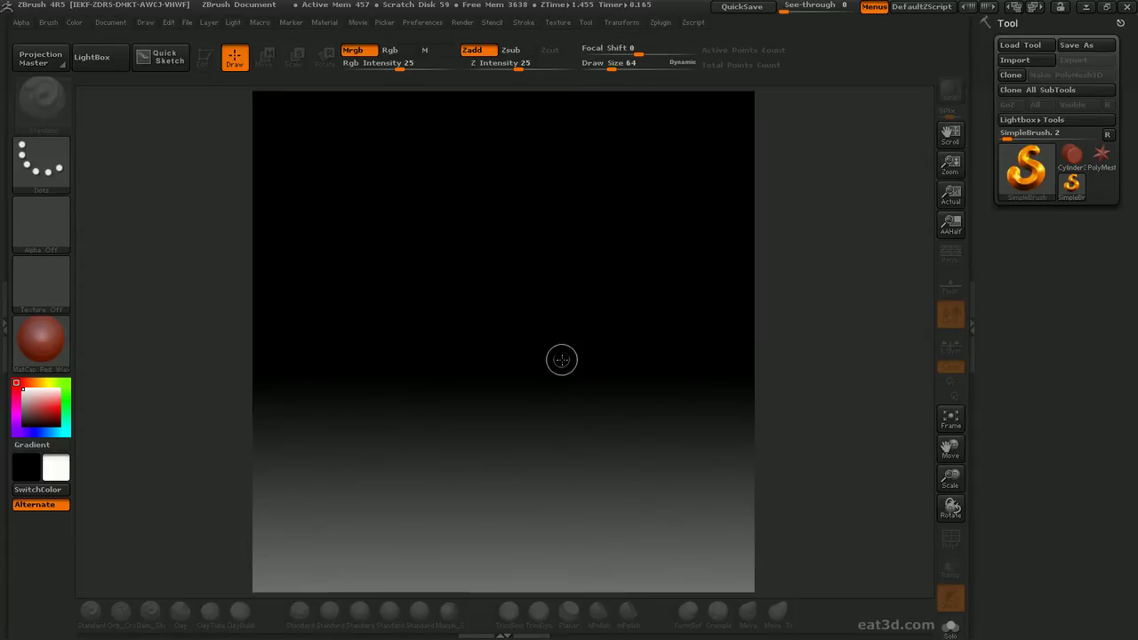
- With the SingleLayerBrush at draw size 392, cover the entire canvas with an even base layer
click(1030, 174)
click(1020, 188)
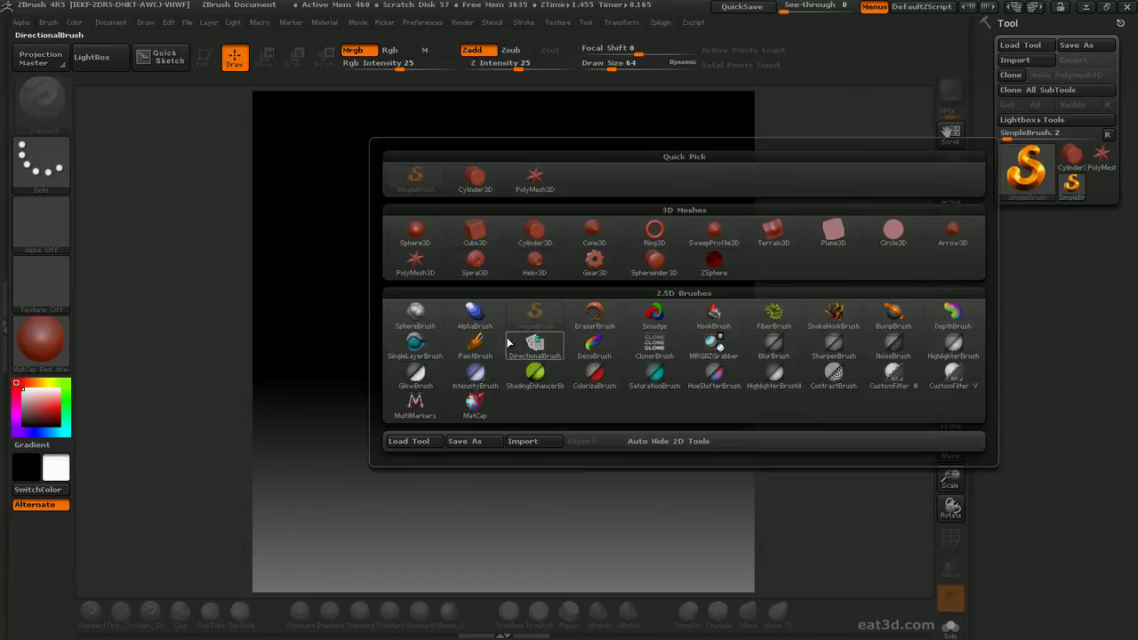
click(412, 349)
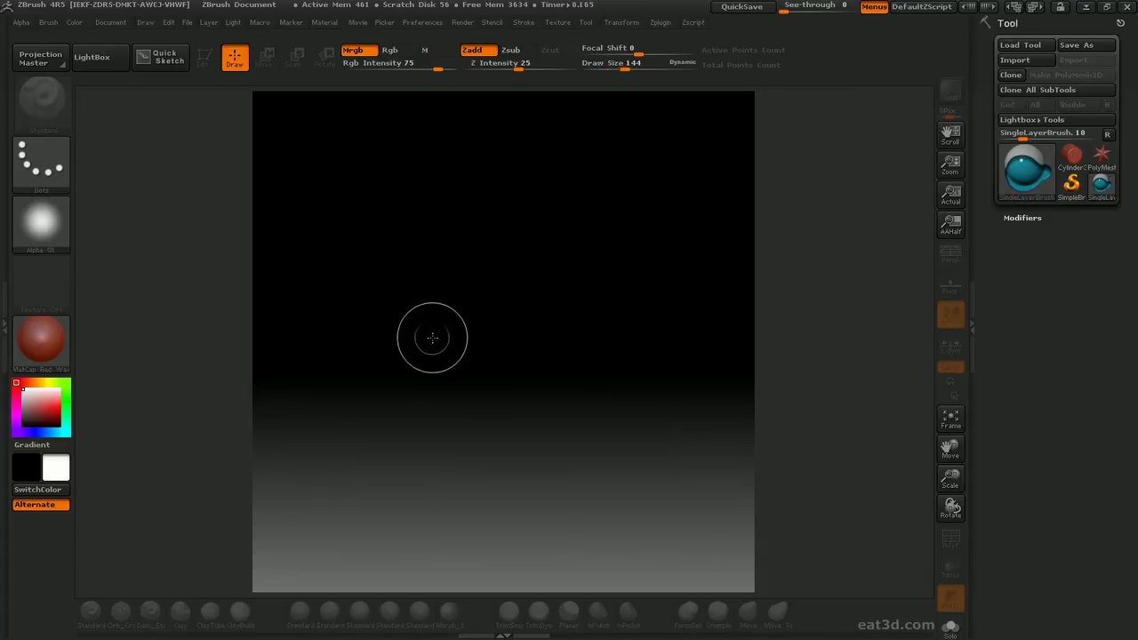
key(bracketright)
key(bracketright)
key(bracketright)
key(bracketright)
key(bracketright)
key(bracketright)
key(bracketright)
key(bracketright)
key(bracketright)
key(bracketright)
key(bracketright)
key(bracketright)
key(bracketright)
key(bracketright)
key(bracketright)
key(bracketright)
key(bracketright)
key(bracketright)
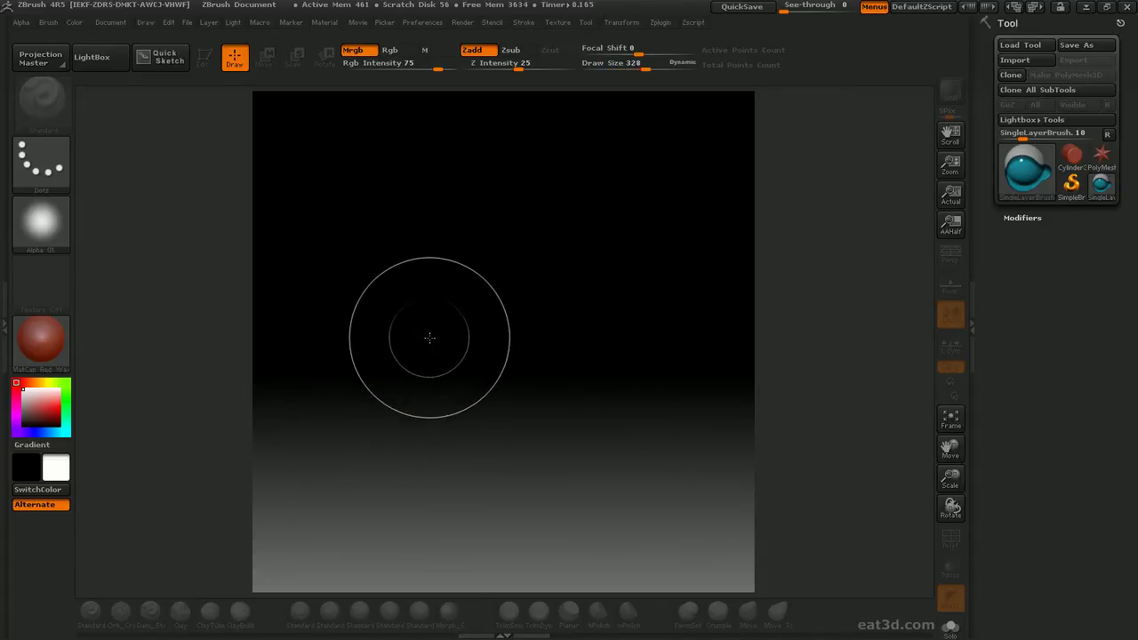
key(bracketright)
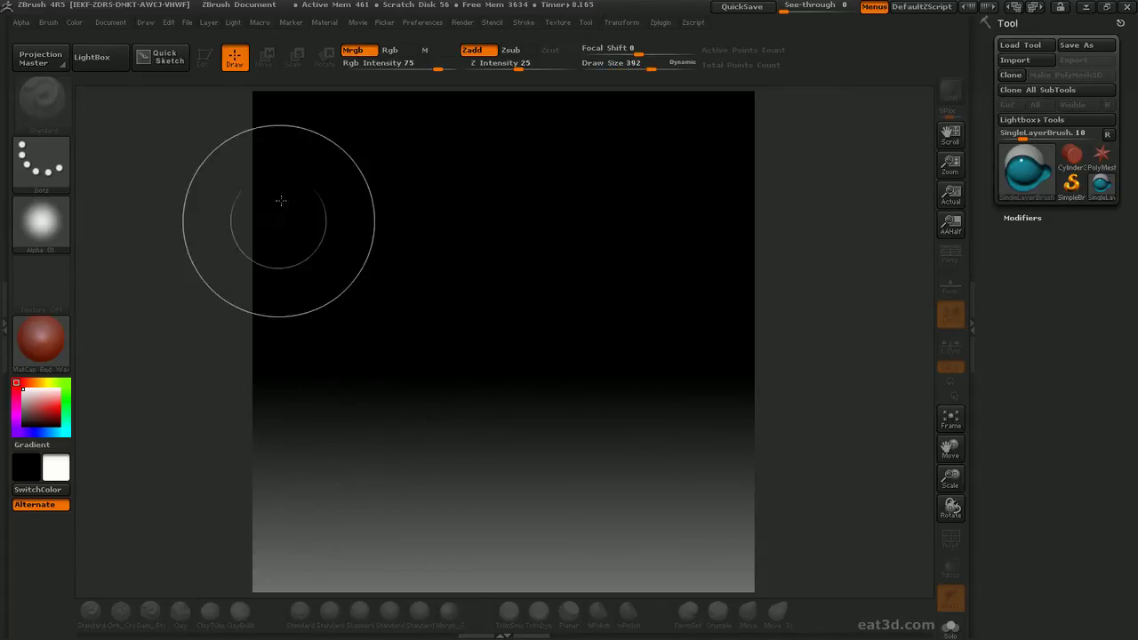
mouse_move(262, 114)
mouse_down()
mouse_move(382, 98)
mouse_move(650, 96)
mouse_move(676, 107)
mouse_move(272, 119)
mouse_move(259, 152)
mouse_move(287, 234)
mouse_move(522, 185)
mouse_move(600, 249)
mouse_move(724, 195)
mouse_move(732, 259)
mouse_move(355, 275)
mouse_move(272, 308)
mouse_move(364, 350)
mouse_move(424, 399)
mouse_move(595, 320)
mouse_move(648, 323)
mouse_move(726, 356)
mouse_move(734, 423)
mouse_move(581, 435)
mouse_move(419, 427)
mouse_move(305, 391)
mouse_up()
mouse_move(273, 341)
mouse_down()
mouse_move(289, 485)
mouse_move(468, 460)
mouse_move(674, 453)
mouse_move(739, 495)
mouse_move(681, 546)
mouse_move(312, 577)
mouse_up()
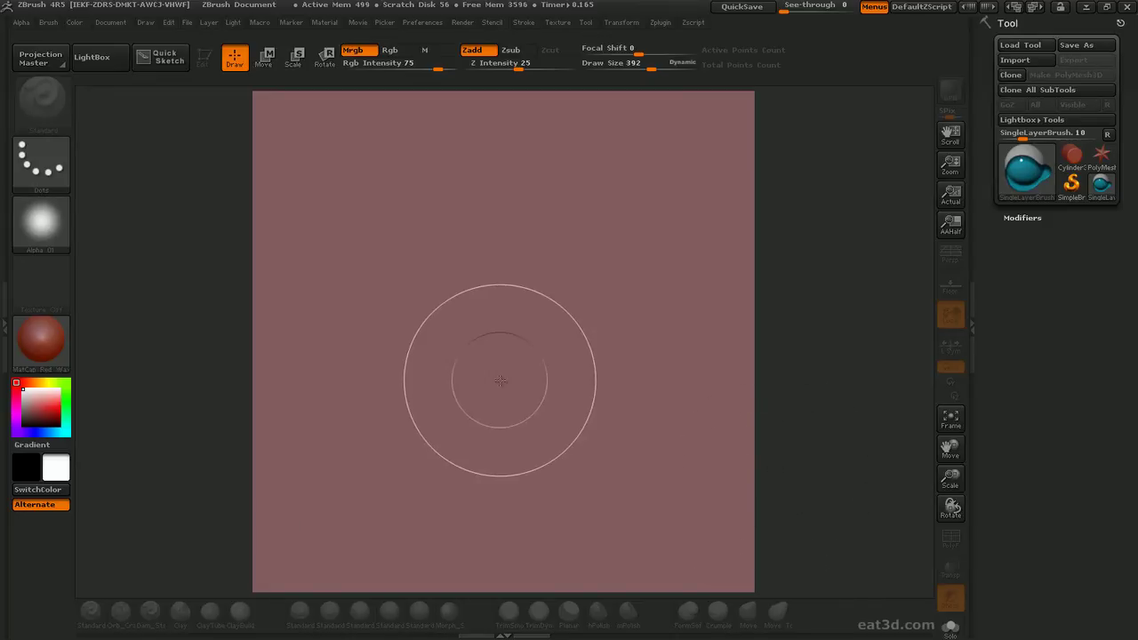
- Reduce the draw size to 252 and paint overlapping raised rounds and curved bands over the base layer
key(bracketleft)
key(bracketleft)
key(bracketleft)
key(bracketleft)
key(bracketleft)
drag(407, 231, 399, 269)
drag(640, 297, 614, 263)
drag(483, 400, 476, 431)
drag(343, 444, 349, 457)
mouse_move(667, 407)
mouse_down()
mouse_move(654, 446)
mouse_move(473, 522)
mouse_move(383, 480)
mouse_up()
drag(504, 182, 515, 253)
drag(578, 353, 555, 388)
mouse_move(654, 173)
mouse_down()
mouse_move(440, 259)
mouse_move(378, 331)
mouse_up()
drag(430, 252, 480, 380)
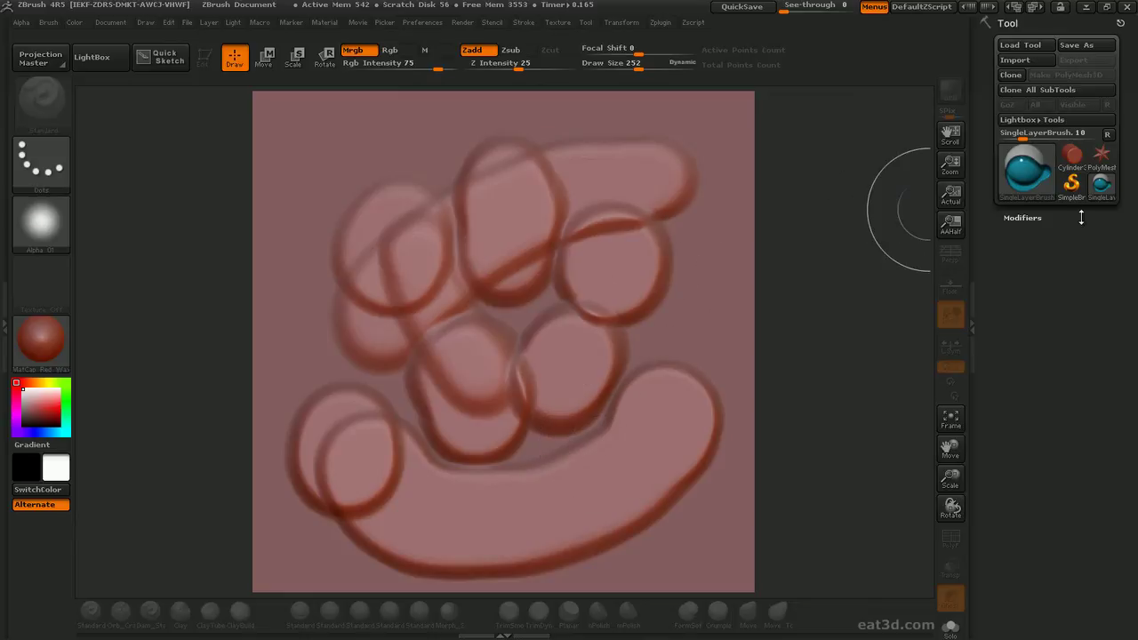
- Switch to the Smudge brush and smear the raised shapes into one large flowing swirl
click(1030, 169)
click(1012, 194)
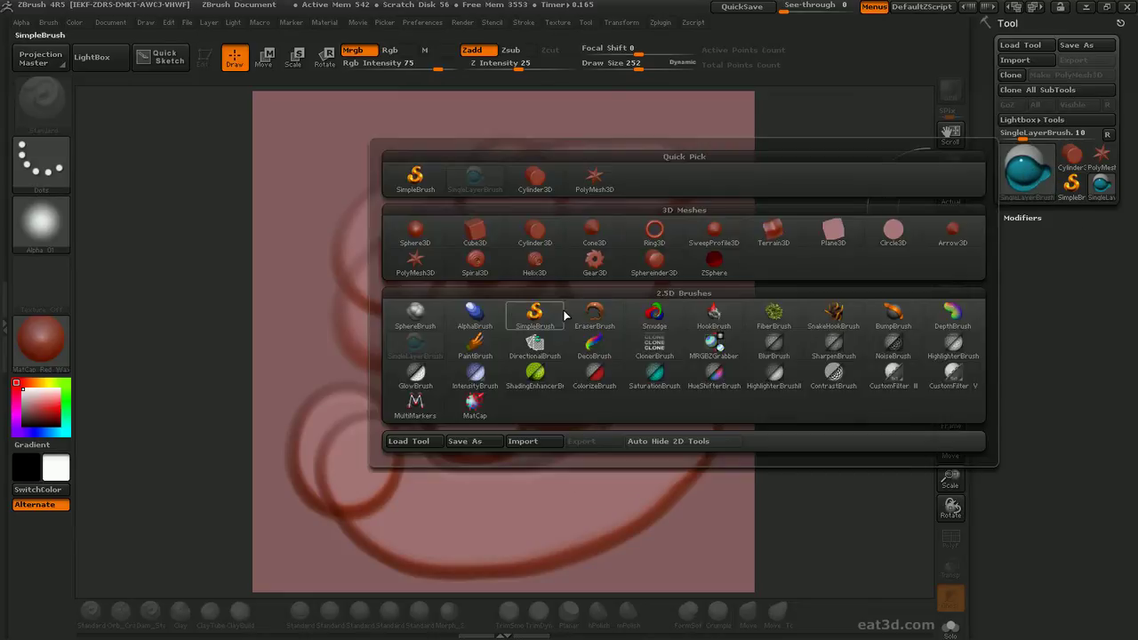
click(672, 319)
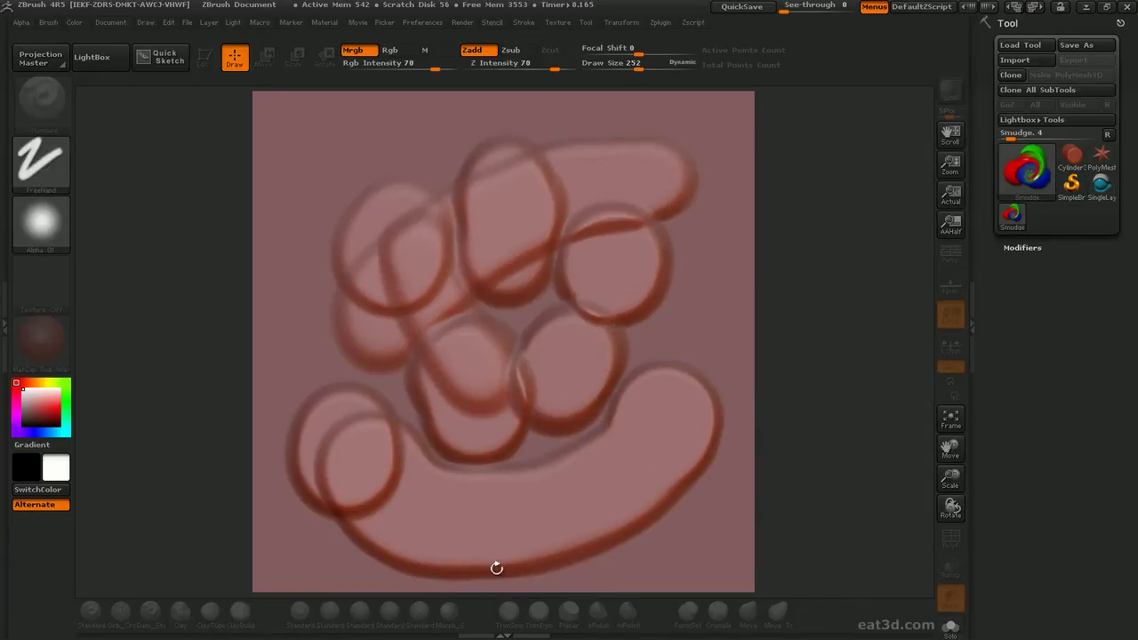
drag(445, 469, 533, 356)
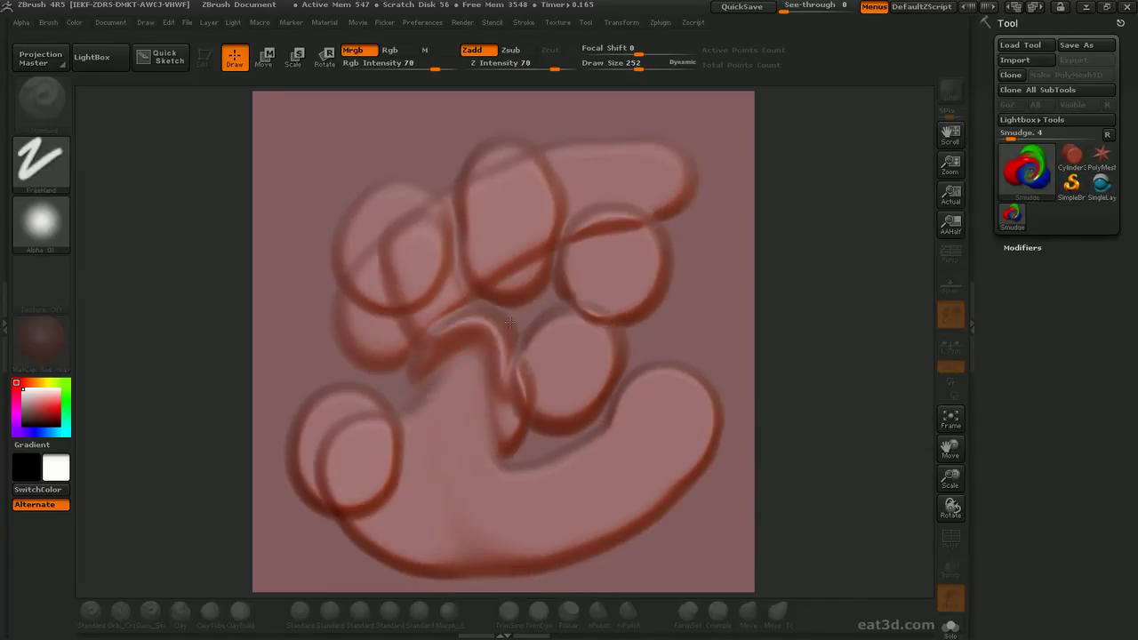
drag(600, 550, 551, 361)
mouse_move(663, 532)
mouse_down()
mouse_move(640, 534)
mouse_move(523, 444)
mouse_move(533, 360)
mouse_up()
mouse_move(682, 511)
mouse_down()
mouse_move(547, 458)
mouse_move(543, 334)
mouse_up()
drag(697, 458, 543, 373)
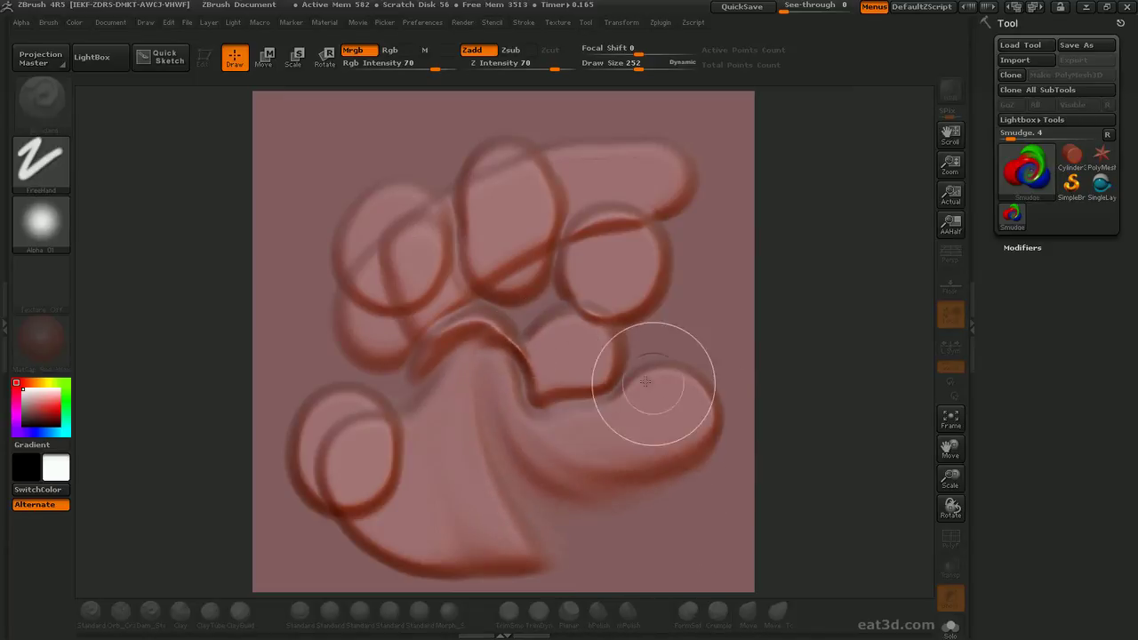
drag(725, 418, 494, 372)
mouse_move(681, 239)
mouse_down()
mouse_move(626, 262)
mouse_move(551, 383)
mouse_up()
drag(691, 170, 578, 281)
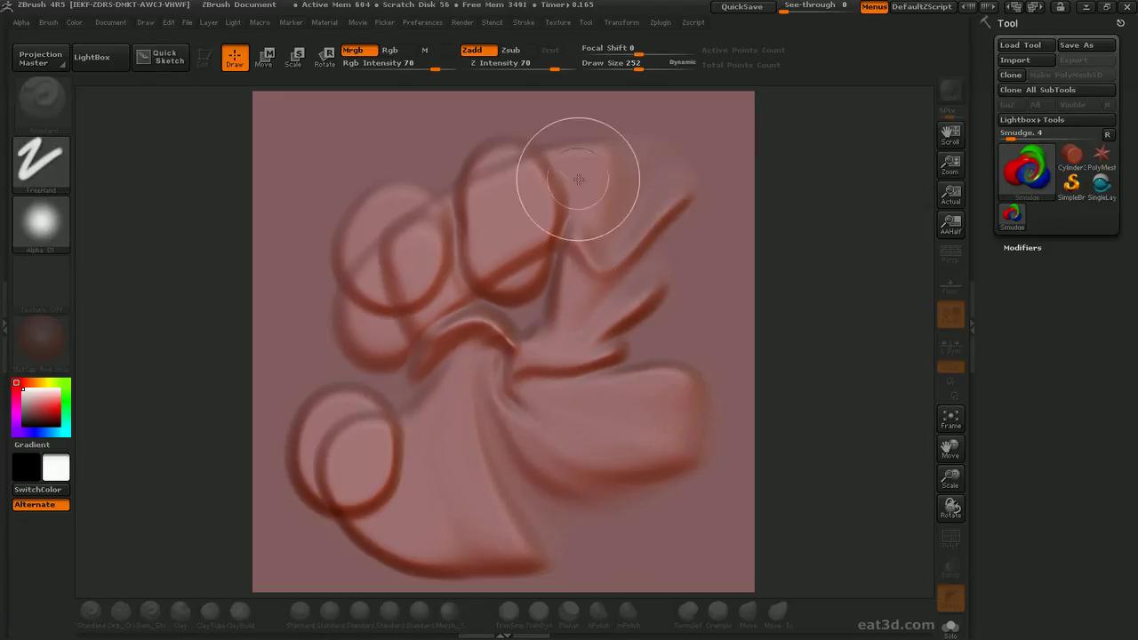
drag(581, 160, 536, 245)
drag(500, 162, 572, 301)
drag(444, 161, 574, 318)
drag(373, 185, 436, 280)
drag(324, 444, 436, 351)
mouse_move(374, 498)
mouse_down()
mouse_move(355, 505)
mouse_move(445, 426)
mouse_up()
mouse_move(427, 549)
mouse_down()
mouse_move(391, 508)
mouse_move(498, 427)
mouse_up()
mouse_move(441, 568)
mouse_down()
mouse_move(483, 325)
mouse_move(534, 463)
mouse_up()
mouse_move(374, 445)
mouse_down()
mouse_move(453, 187)
mouse_move(658, 391)
mouse_up()
mouse_move(355, 349)
mouse_down()
mouse_move(569, 294)
mouse_move(552, 382)
mouse_move(365, 480)
mouse_move(551, 198)
mouse_up()
mouse_move(336, 439)
mouse_down()
mouse_move(347, 312)
mouse_move(482, 196)
mouse_up()
mouse_move(389, 354)
mouse_down()
mouse_move(480, 213)
mouse_move(610, 165)
mouse_move(402, 439)
mouse_up()
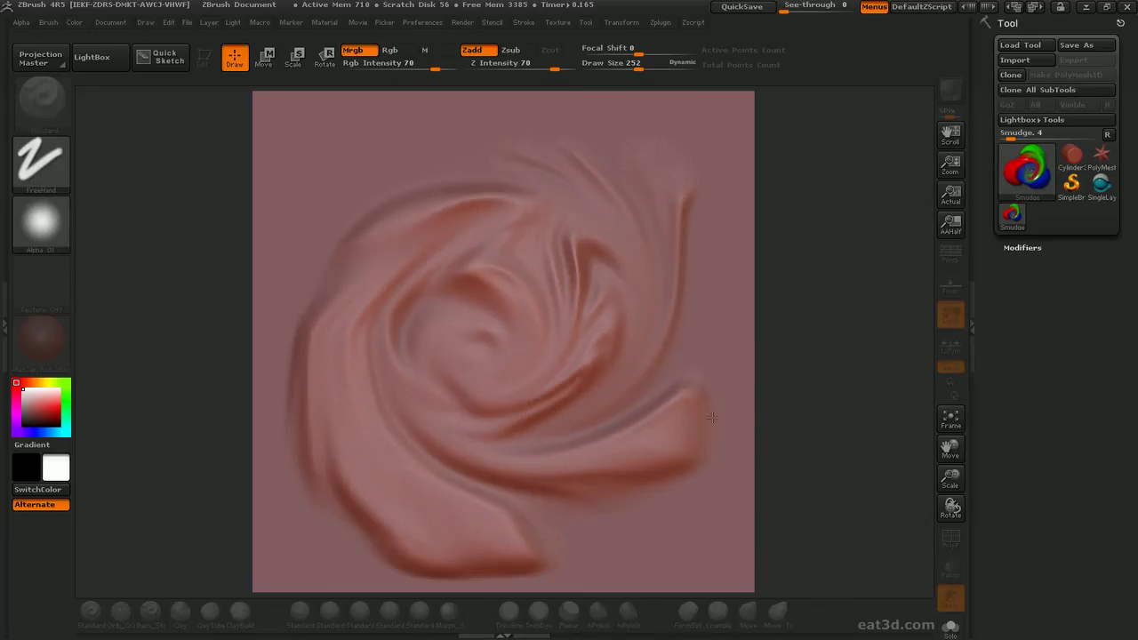
drag(697, 444, 501, 522)
drag(613, 489, 445, 525)
drag(320, 383, 443, 484)
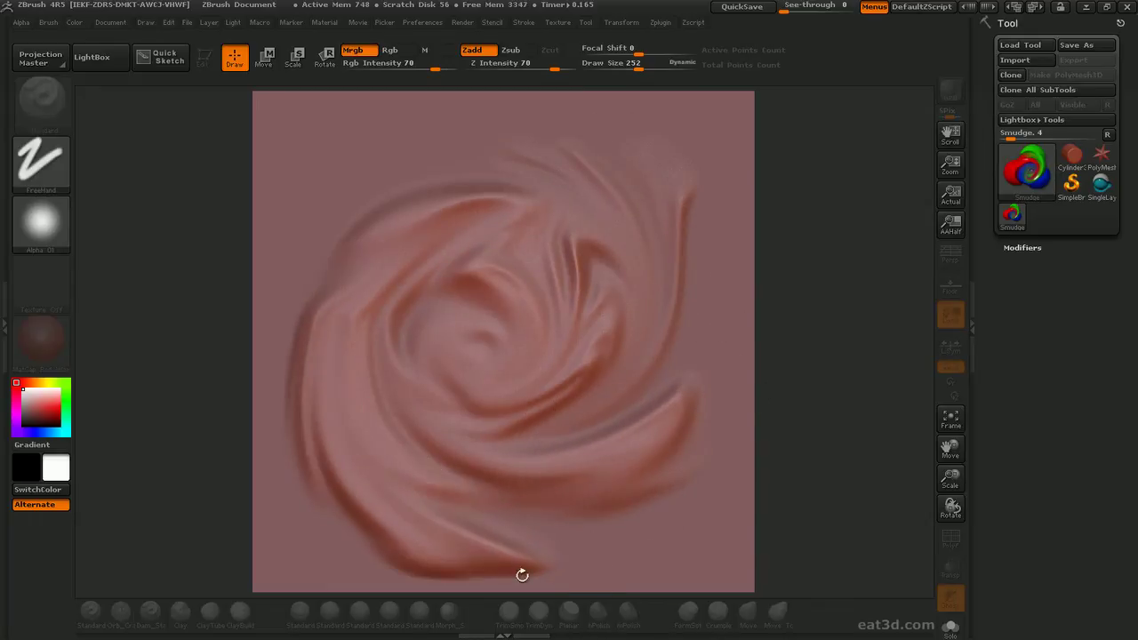
drag(504, 565, 454, 418)
drag(472, 575, 356, 498)
mouse_move(521, 563)
mouse_down()
mouse_move(331, 392)
mouse_move(347, 325)
mouse_up()
mouse_move(463, 525)
mouse_down()
mouse_move(427, 505)
mouse_move(391, 227)
mouse_move(480, 182)
mouse_up()
mouse_move(394, 358)
mouse_down()
mouse_move(440, 262)
mouse_move(648, 153)
mouse_up()
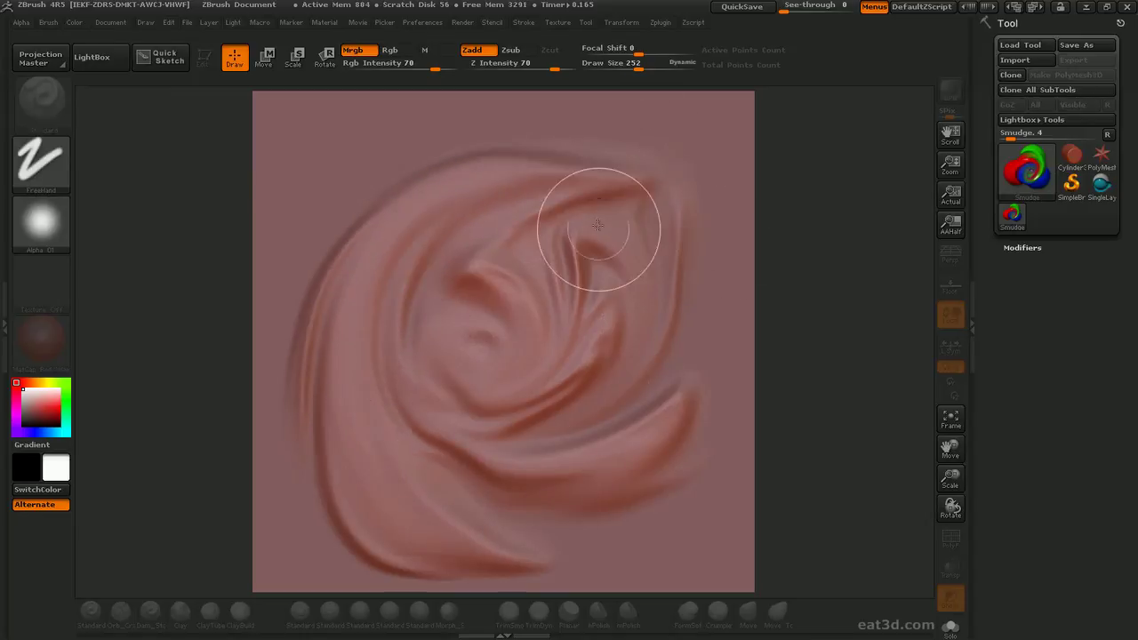
mouse_move(588, 175)
mouse_down()
mouse_move(529, 249)
mouse_move(564, 478)
mouse_move(393, 506)
mouse_up()
drag(507, 470, 335, 392)
mouse_move(458, 450)
mouse_down()
mouse_move(411, 315)
mouse_move(519, 273)
mouse_move(363, 343)
mouse_move(498, 240)
mouse_move(534, 391)
mouse_move(569, 391)
mouse_move(462, 423)
mouse_up()
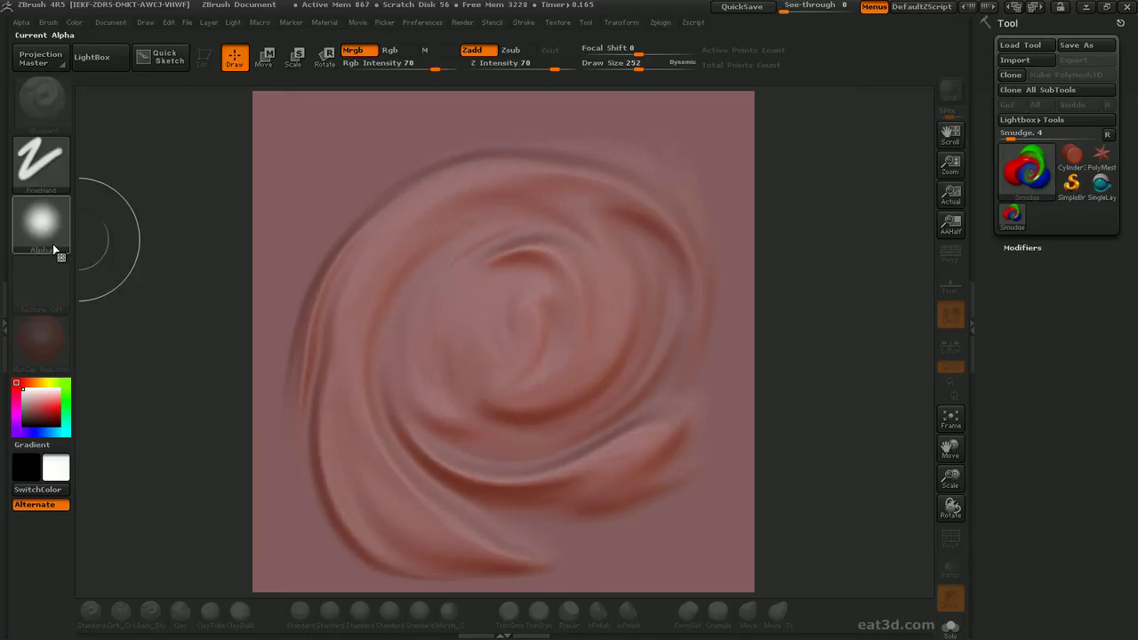
- Grab the document as a new alpha and smudge the swirl's lower-left area with it
mouse_move(51, 237)
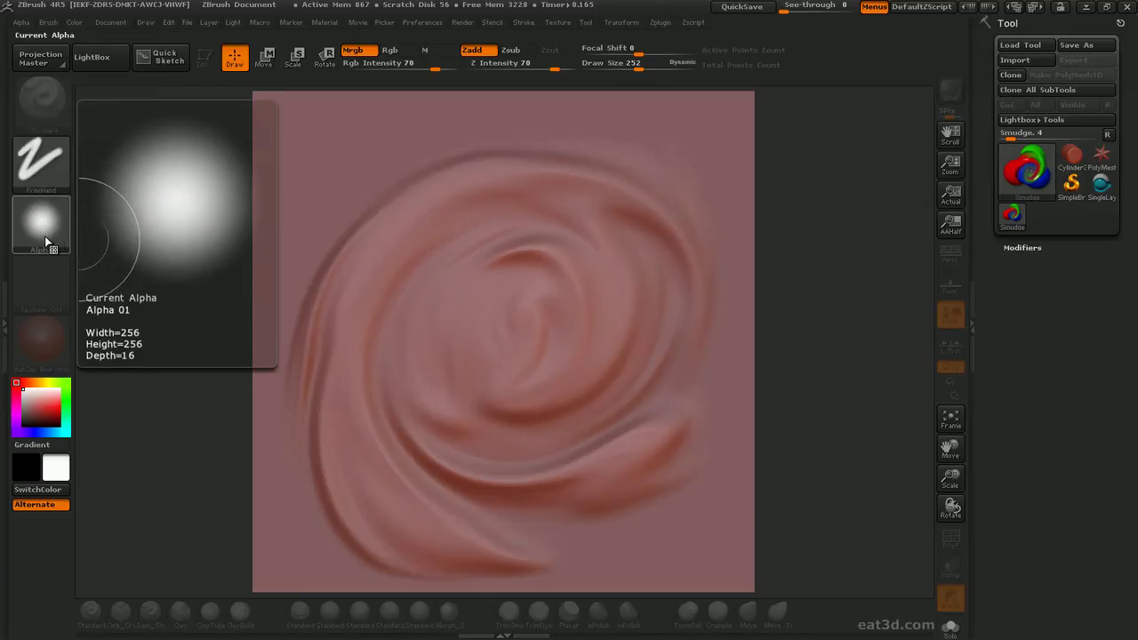
click(49, 233)
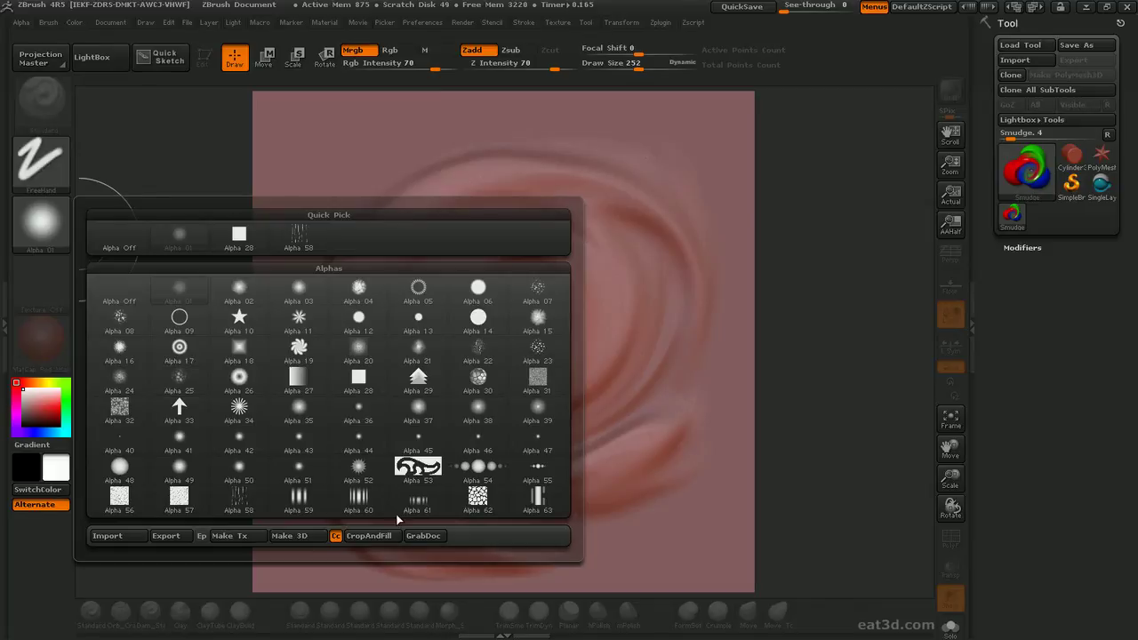
click(431, 538)
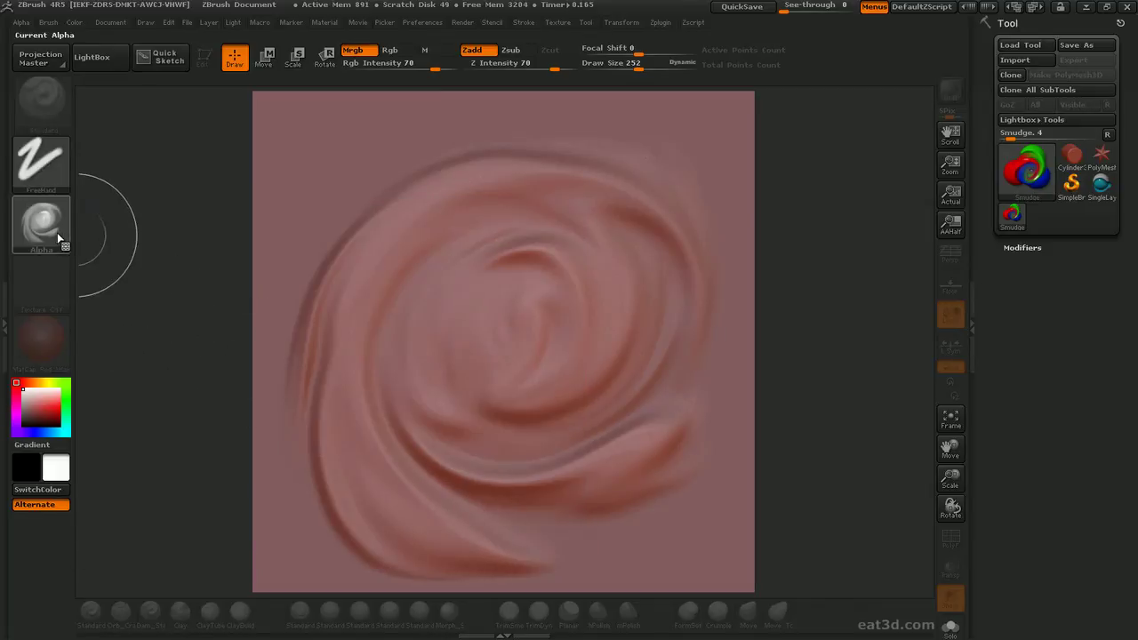
mouse_move(50, 230)
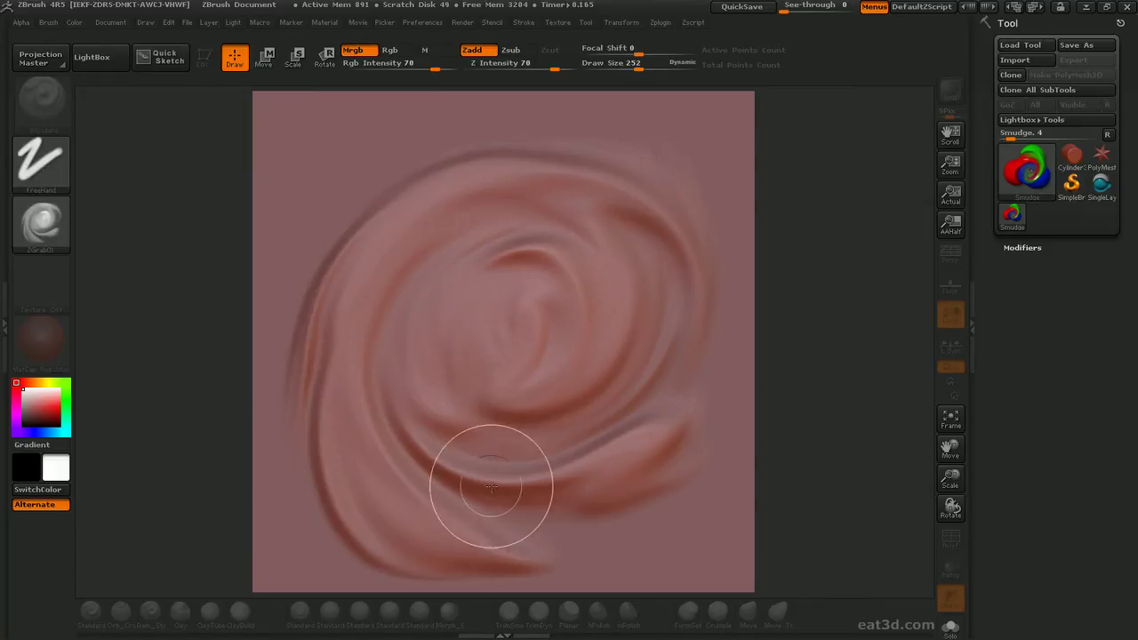
drag(397, 459, 438, 371)
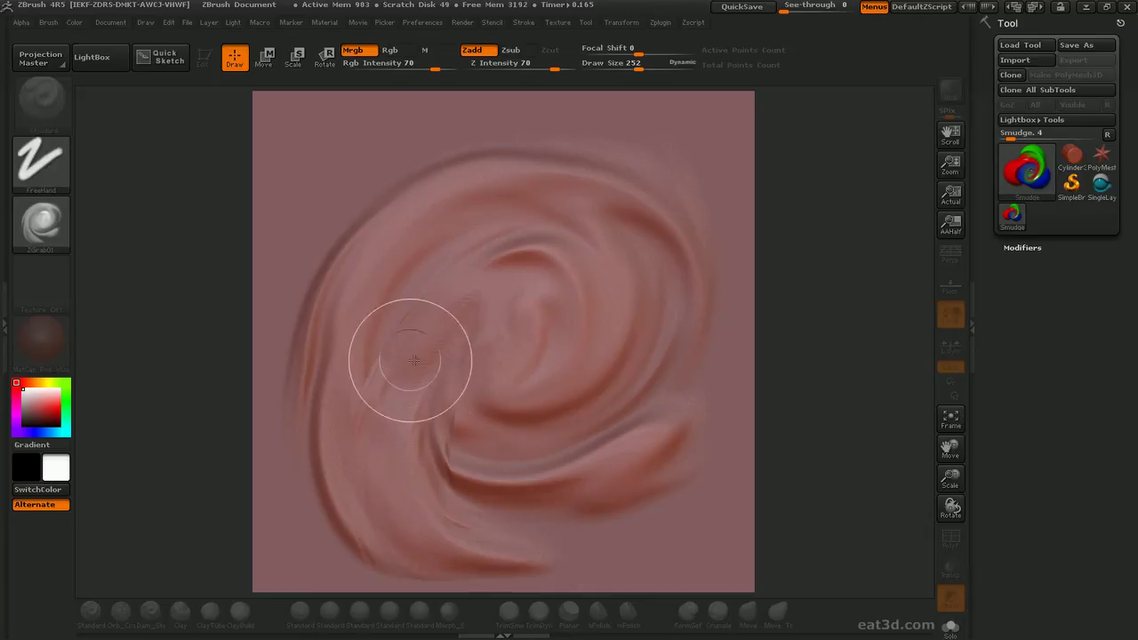
- Restore Alpha 01 for the Smudge brush and smear the swirl into an irregular pattern of folds
click(42, 224)
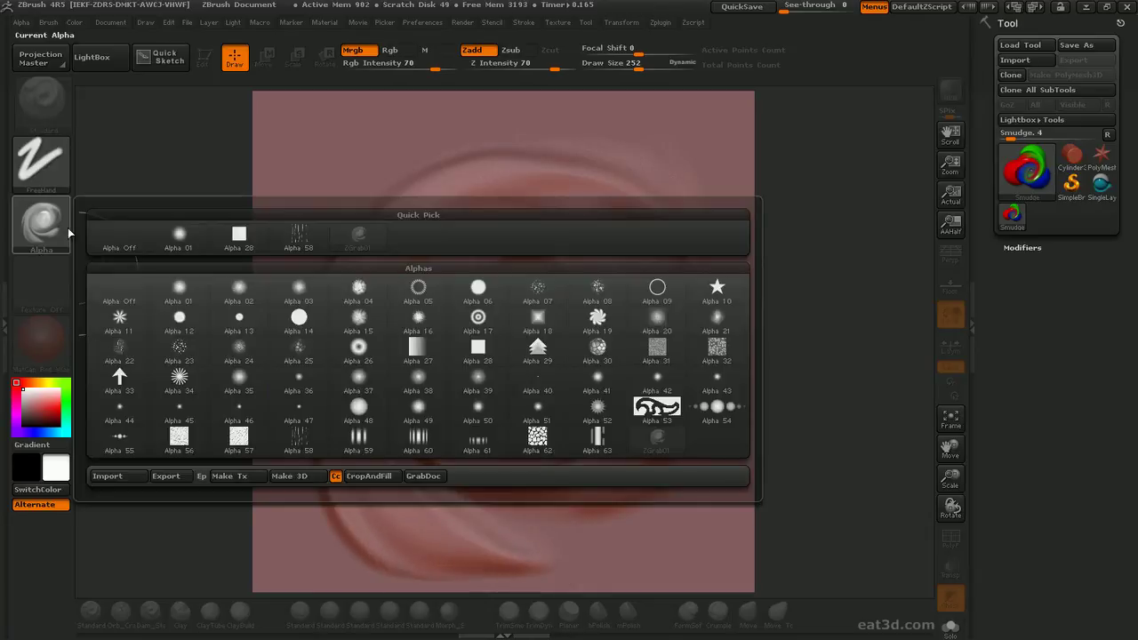
click(110, 239)
click(47, 229)
click(179, 235)
mouse_move(418, 543)
mouse_down()
mouse_move(341, 511)
mouse_move(381, 262)
mouse_move(582, 405)
mouse_move(412, 257)
mouse_move(477, 477)
mouse_move(585, 483)
mouse_move(392, 228)
mouse_move(435, 191)
mouse_up()
mouse_move(660, 483)
mouse_down()
mouse_move(371, 282)
mouse_move(418, 191)
mouse_up()
mouse_move(495, 547)
mouse_down()
mouse_move(442, 351)
mouse_move(450, 572)
mouse_move(504, 350)
mouse_up()
mouse_move(422, 499)
mouse_down()
mouse_move(444, 267)
mouse_move(356, 432)
mouse_move(399, 346)
mouse_move(670, 330)
mouse_move(453, 343)
mouse_move(498, 445)
mouse_move(472, 365)
mouse_up()
mouse_move(486, 182)
mouse_down()
mouse_move(569, 213)
mouse_move(498, 294)
mouse_move(579, 196)
mouse_move(385, 359)
mouse_move(390, 386)
mouse_up()
mouse_move(355, 329)
mouse_down()
mouse_move(409, 294)
mouse_move(299, 333)
mouse_up()
mouse_move(676, 517)
mouse_down()
mouse_move(587, 462)
mouse_move(414, 320)
mouse_up()
mouse_move(605, 444)
mouse_down()
mouse_move(427, 436)
mouse_move(498, 227)
mouse_up()
mouse_move(629, 210)
mouse_down()
mouse_move(645, 307)
mouse_move(462, 400)
mouse_move(498, 462)
mouse_move(625, 491)
mouse_move(635, 466)
mouse_move(523, 508)
mouse_move(587, 355)
mouse_move(534, 342)
mouse_up()
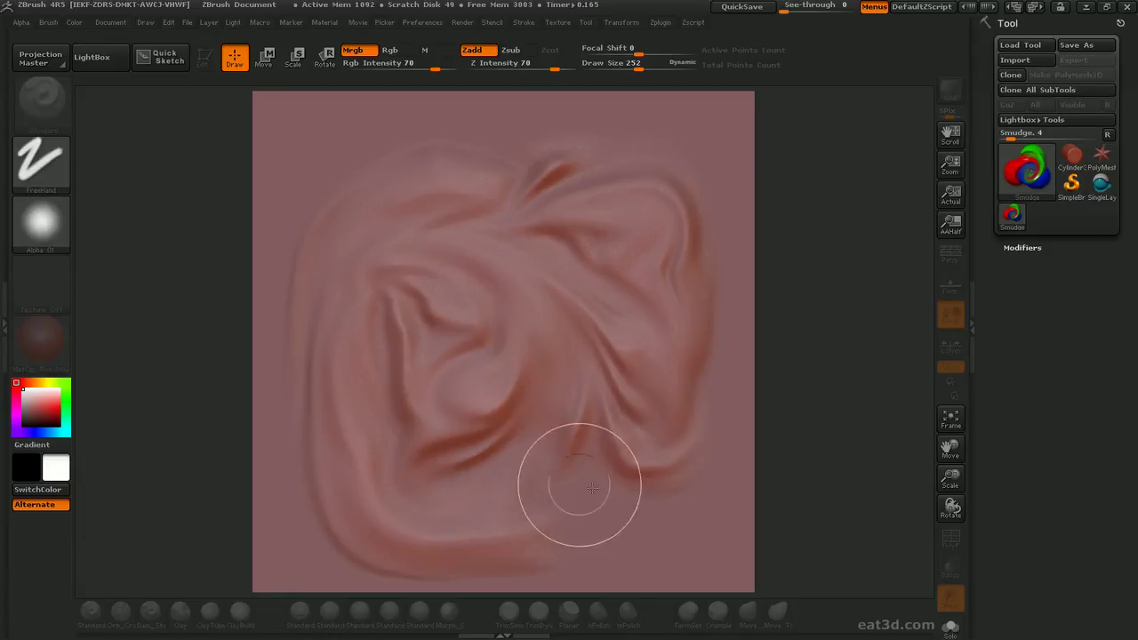
drag(629, 166, 555, 266)
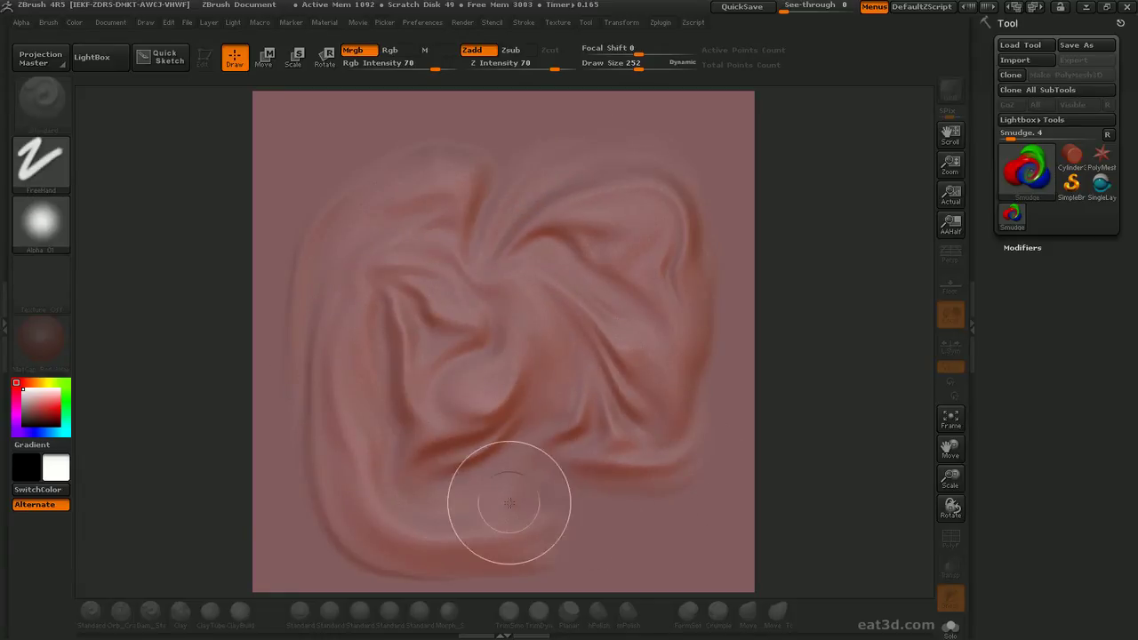
mouse_move(397, 338)
mouse_down()
mouse_move(392, 317)
mouse_move(432, 299)
mouse_up()
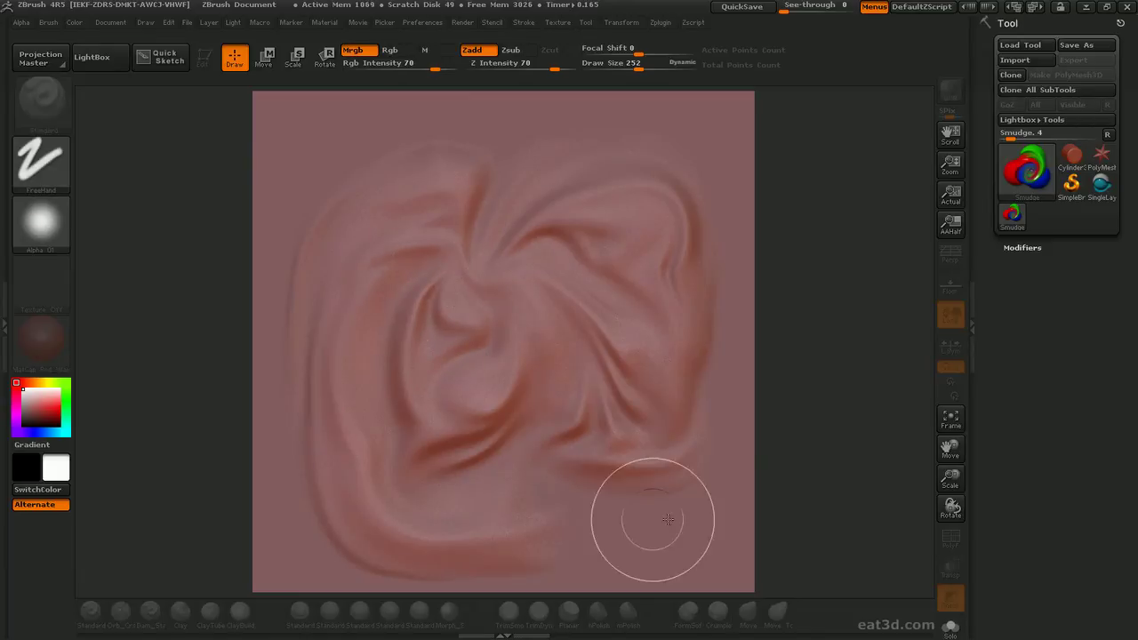
- Grab the folded pattern as a second new alpha, then set the brush alpha back to Alpha 01
click(40, 222)
click(423, 476)
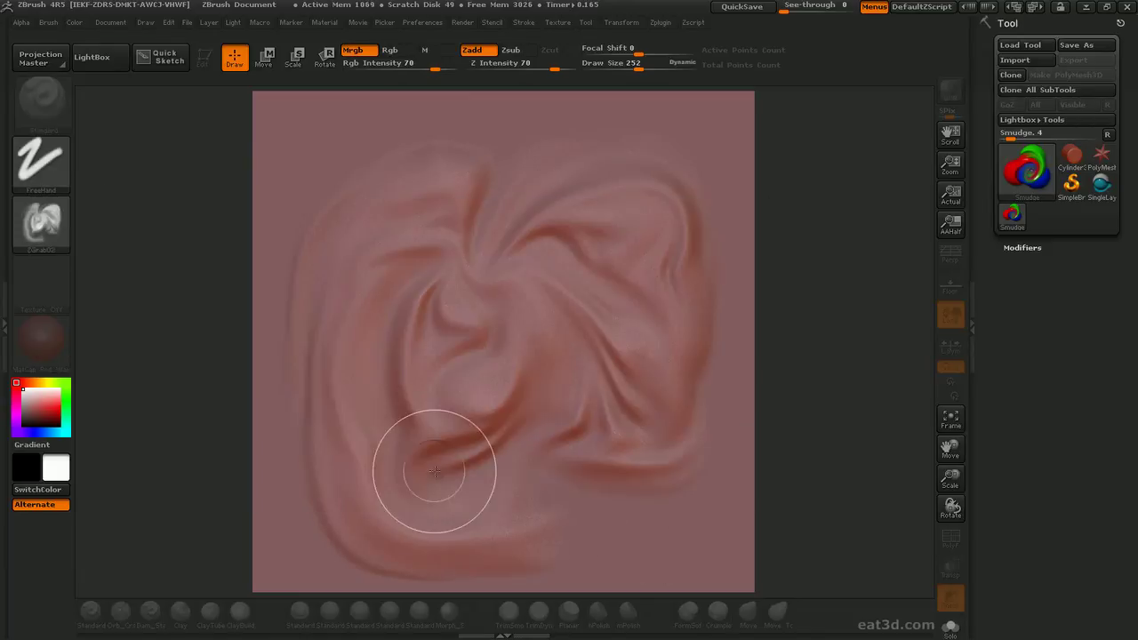
click(42, 223)
click(201, 246)
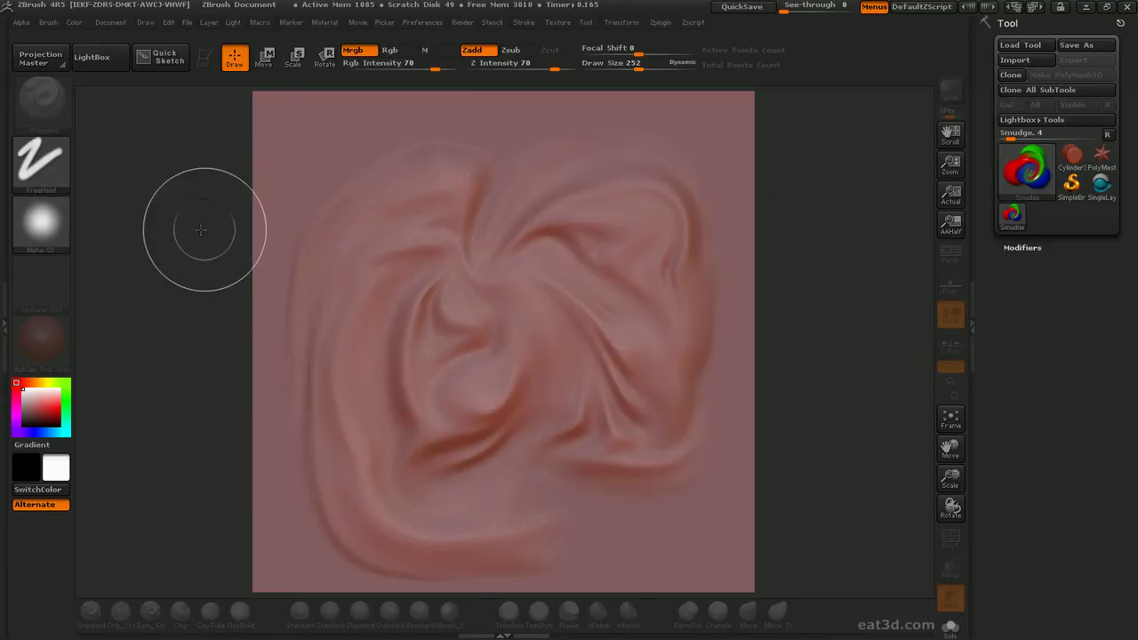
- Switch back to the SingleLayerBrush and add six raised discs spread across the folded pattern
click(1031, 178)
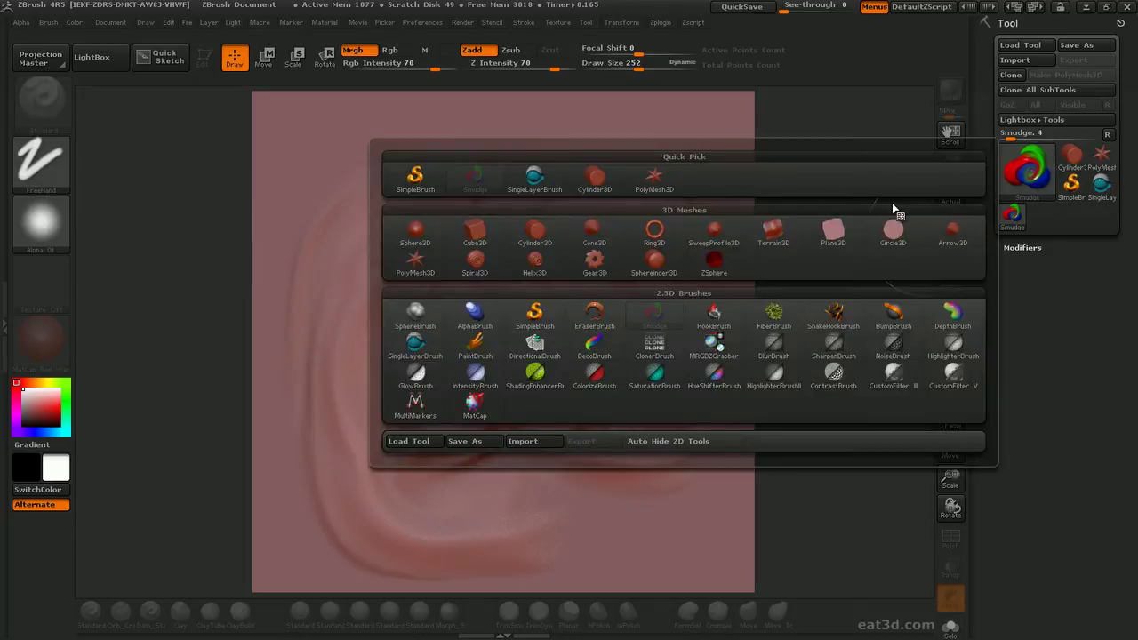
click(558, 189)
drag(627, 225, 617, 223)
drag(442, 322, 428, 317)
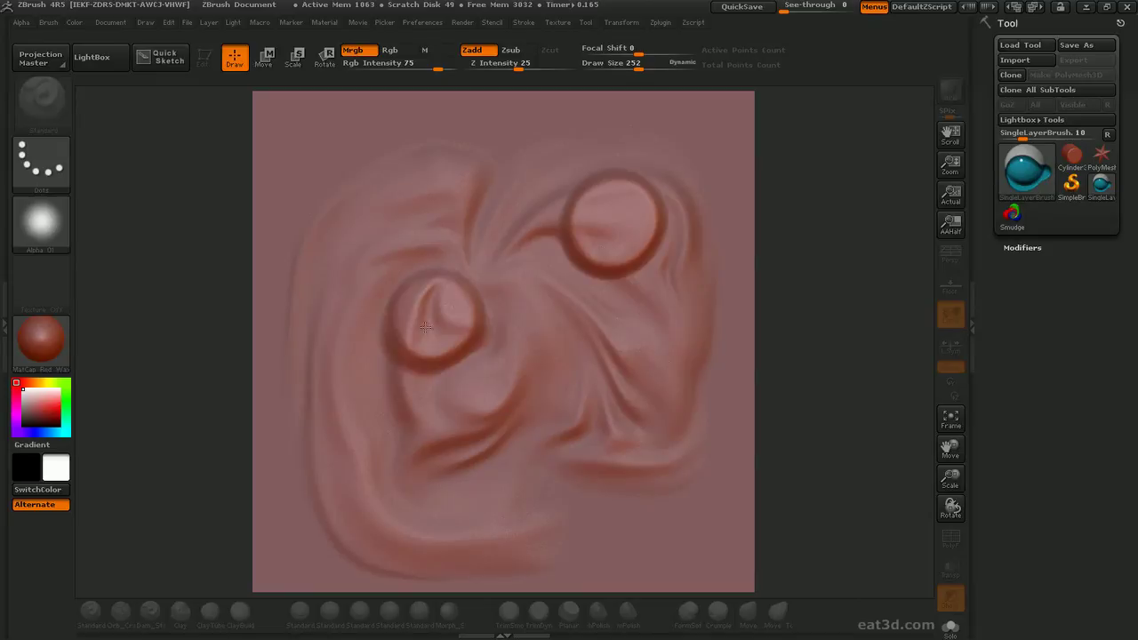
drag(369, 203, 405, 235)
drag(606, 456, 569, 449)
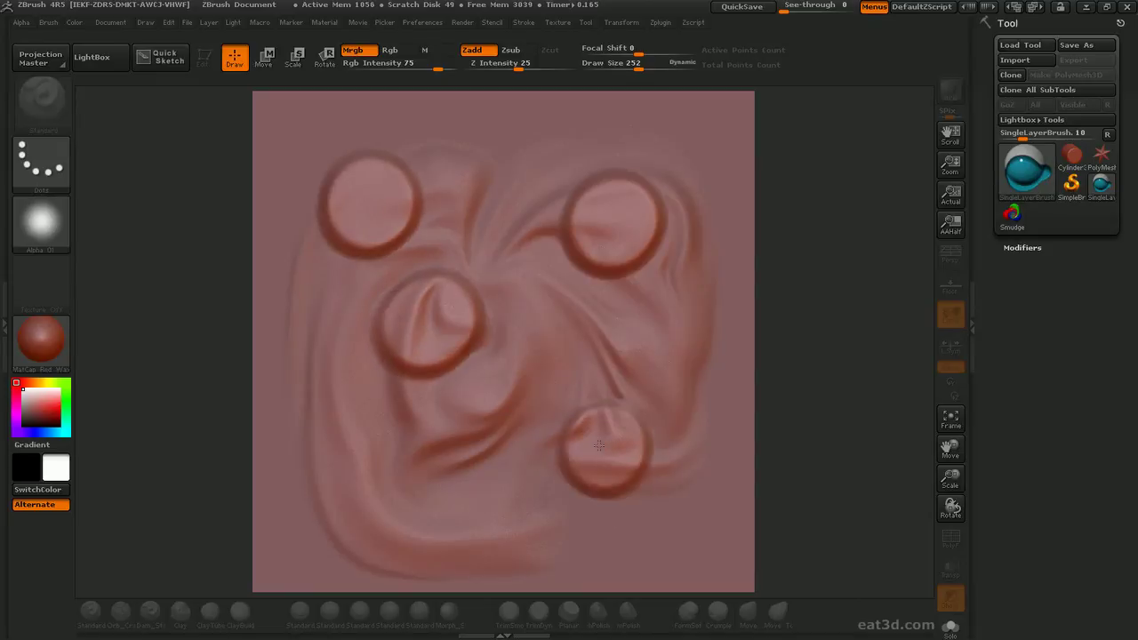
drag(371, 478, 405, 508)
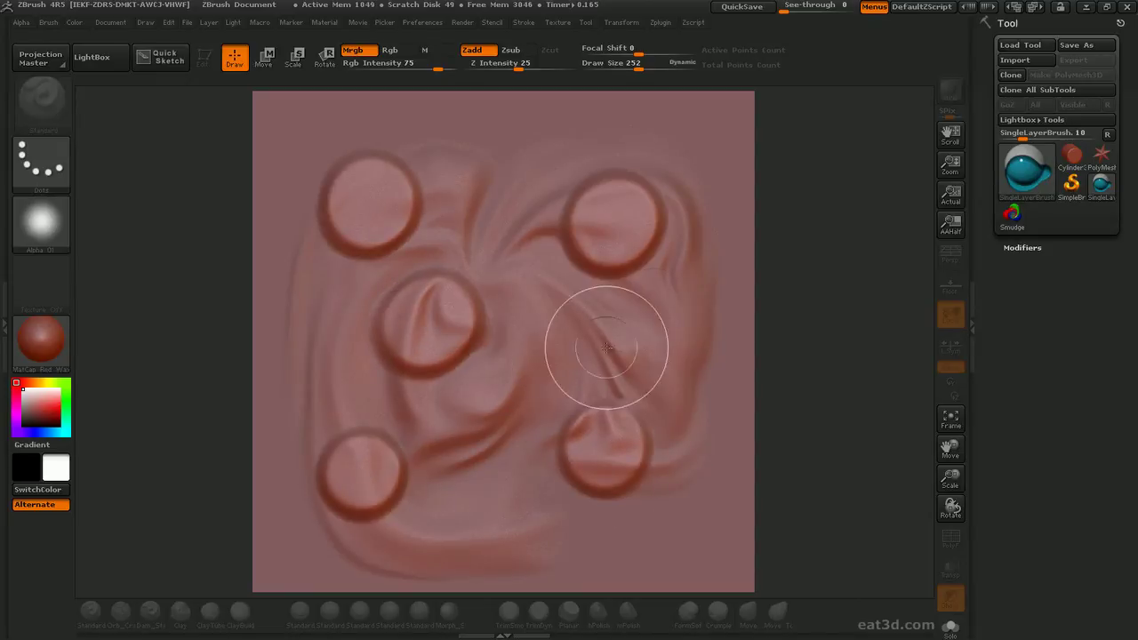
drag(589, 336, 620, 367)
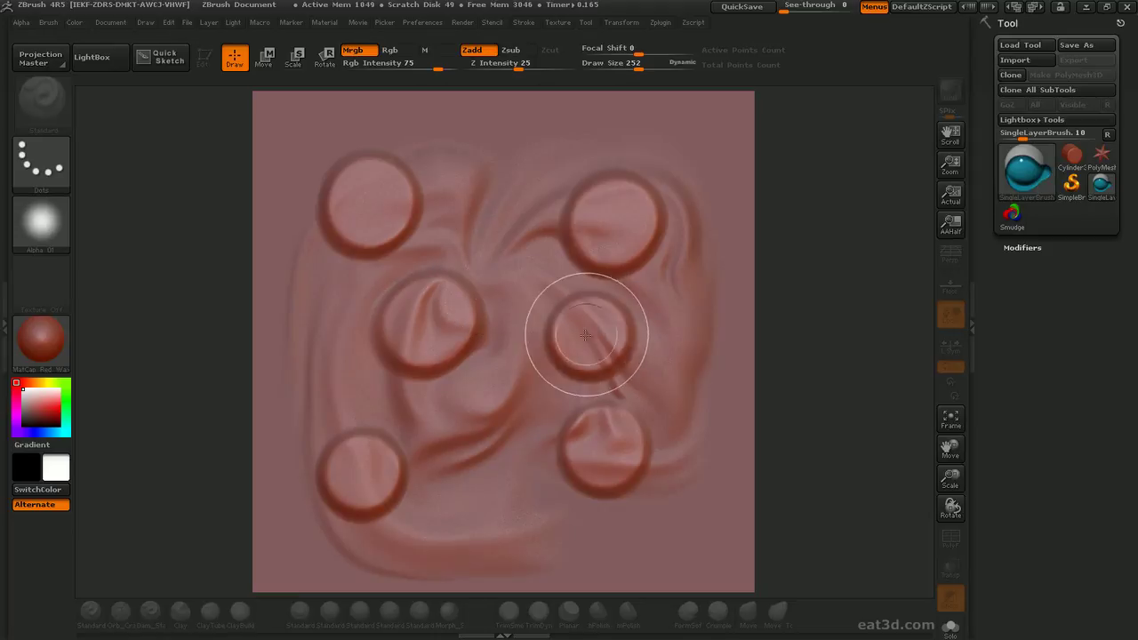
- Add four more raised discs in the gaps of the folded pattern, letting some overlap near the centre and lower left
drag(498, 222, 526, 252)
mouse_move(498, 411)
mouse_down()
mouse_move(508, 407)
mouse_move(495, 419)
mouse_up()
drag(360, 383, 384, 391)
drag(495, 386, 502, 336)
- Switch to the Smudge brush and smear all the discs into a rounded swirl of layered folds
click(1011, 212)
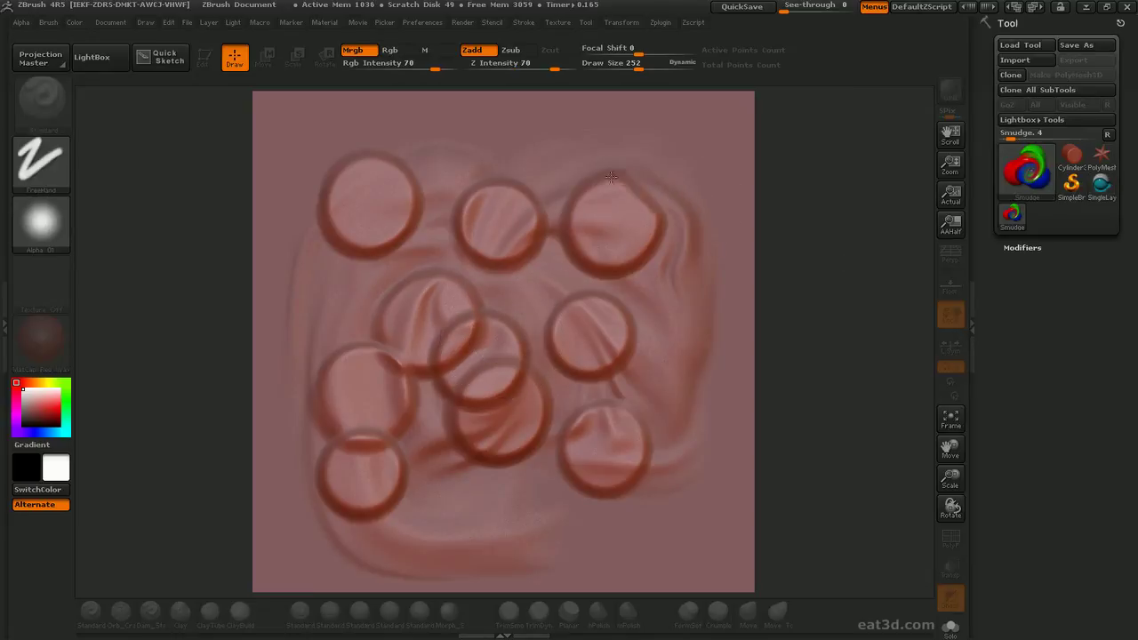
mouse_move(590, 254)
mouse_down()
mouse_move(534, 266)
mouse_move(631, 210)
mouse_move(542, 293)
mouse_move(391, 267)
mouse_move(445, 338)
mouse_move(341, 217)
mouse_move(463, 267)
mouse_move(585, 216)
mouse_move(521, 229)
mouse_move(571, 391)
mouse_up()
mouse_move(656, 492)
mouse_down()
mouse_move(494, 367)
mouse_move(449, 289)
mouse_up()
mouse_move(407, 432)
mouse_down()
mouse_move(363, 471)
mouse_move(496, 395)
mouse_up()
mouse_move(481, 468)
mouse_down()
mouse_move(323, 490)
mouse_move(389, 539)
mouse_move(439, 539)
mouse_move(535, 508)
mouse_move(471, 472)
mouse_move(578, 213)
mouse_move(463, 284)
mouse_move(493, 401)
mouse_move(569, 418)
mouse_move(549, 517)
mouse_up()
mouse_move(407, 161)
mouse_down()
mouse_move(463, 391)
mouse_move(534, 498)
mouse_move(611, 324)
mouse_move(373, 383)
mouse_move(640, 222)
mouse_move(338, 266)
mouse_move(626, 294)
mouse_move(399, 317)
mouse_up()
mouse_move(663, 247)
mouse_down()
mouse_move(498, 214)
mouse_move(405, 222)
mouse_up()
drag(496, 161, 356, 173)
mouse_move(333, 330)
mouse_down()
mouse_move(376, 401)
mouse_move(587, 382)
mouse_move(618, 344)
mouse_move(498, 356)
mouse_move(543, 311)
mouse_up()
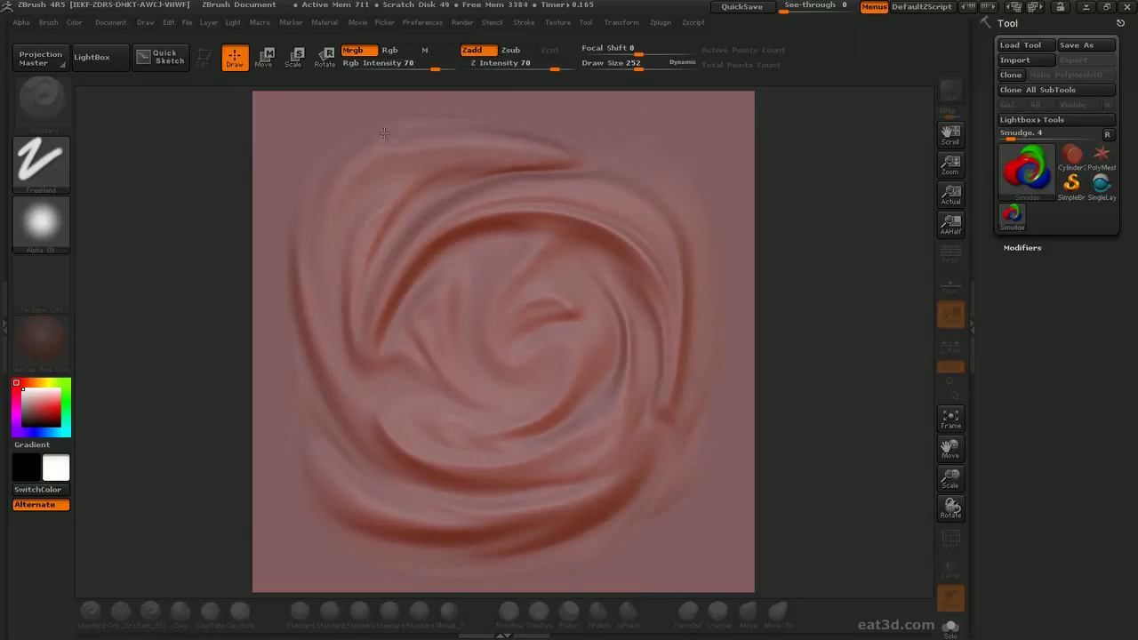
mouse_move(535, 199)
mouse_down()
mouse_move(418, 210)
mouse_move(382, 307)
mouse_move(445, 409)
mouse_up()
- Grab the swirled pattern as a third new alpha, then set the brush alpha back to Alpha 01
click(68, 224)
click(427, 476)
click(53, 223)
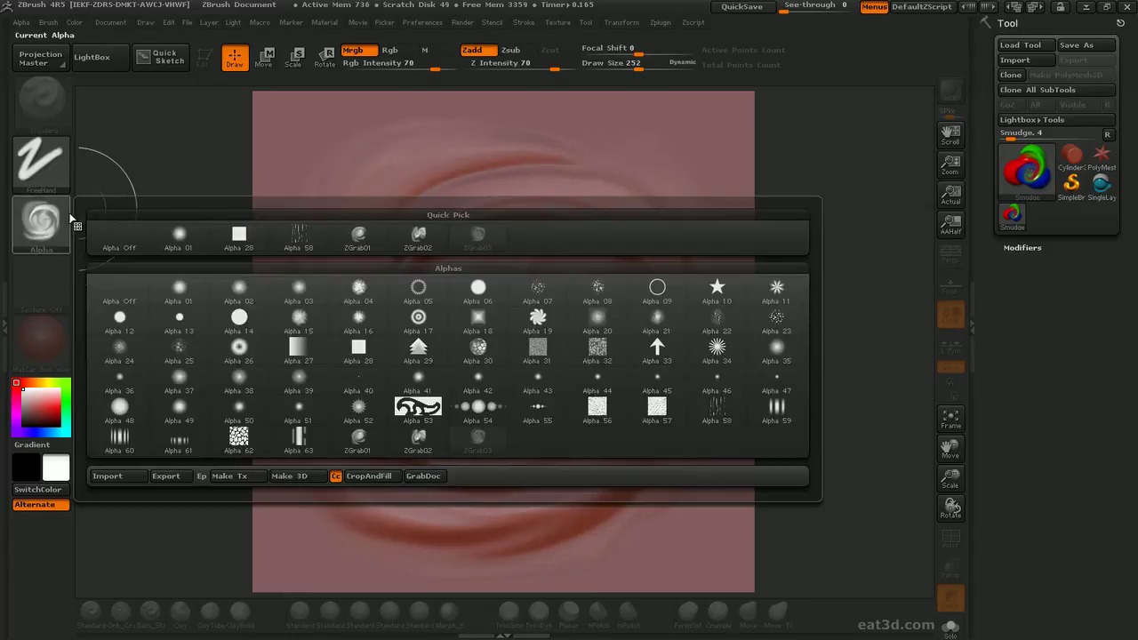
click(180, 238)
- With the SingleLayerBrush, paint a broad raised stroke around the swirl's centre and add eight discs across the pattern
click(1099, 187)
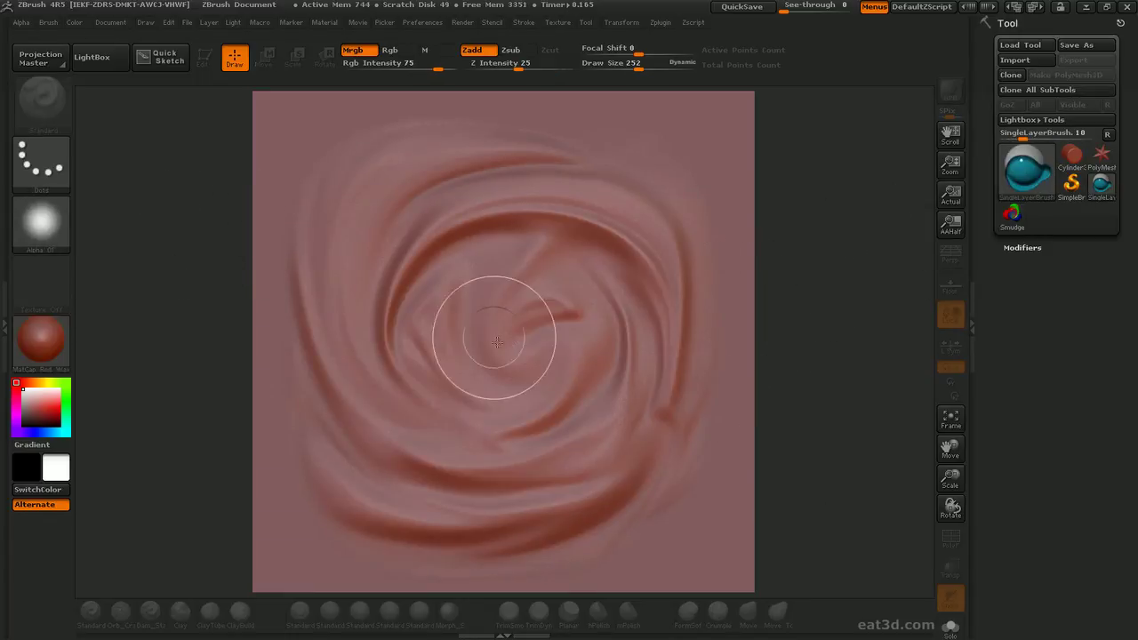
mouse_move(620, 260)
mouse_down()
mouse_move(520, 240)
mouse_move(422, 325)
mouse_move(556, 386)
mouse_up()
click(381, 371)
click(372, 194)
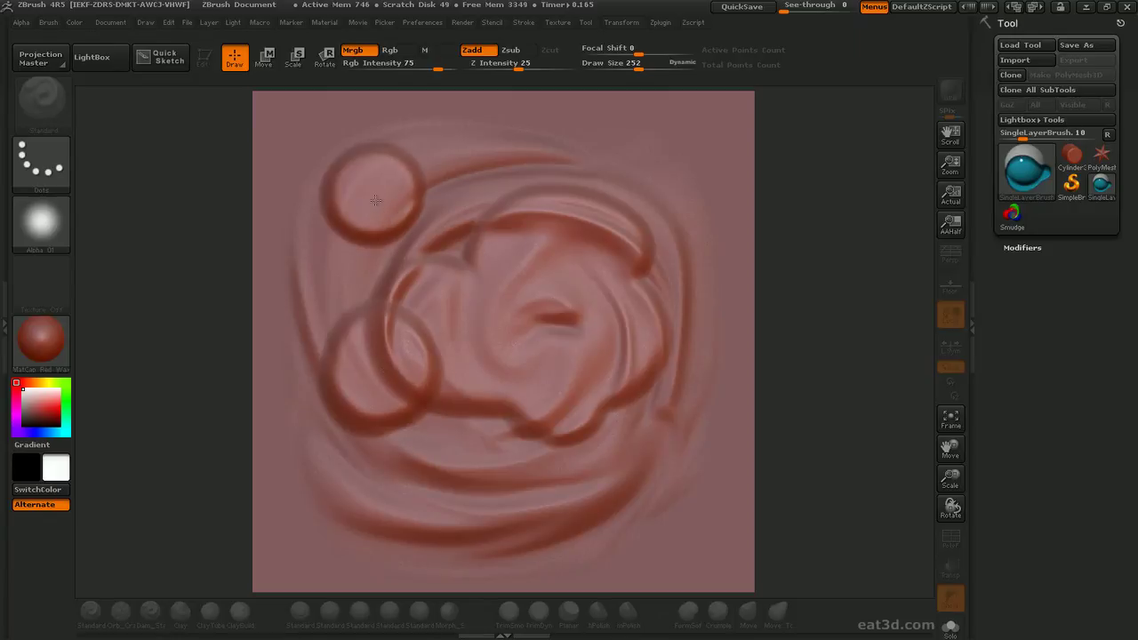
click(585, 343)
drag(524, 450, 534, 440)
drag(534, 203, 530, 211)
drag(669, 278, 665, 244)
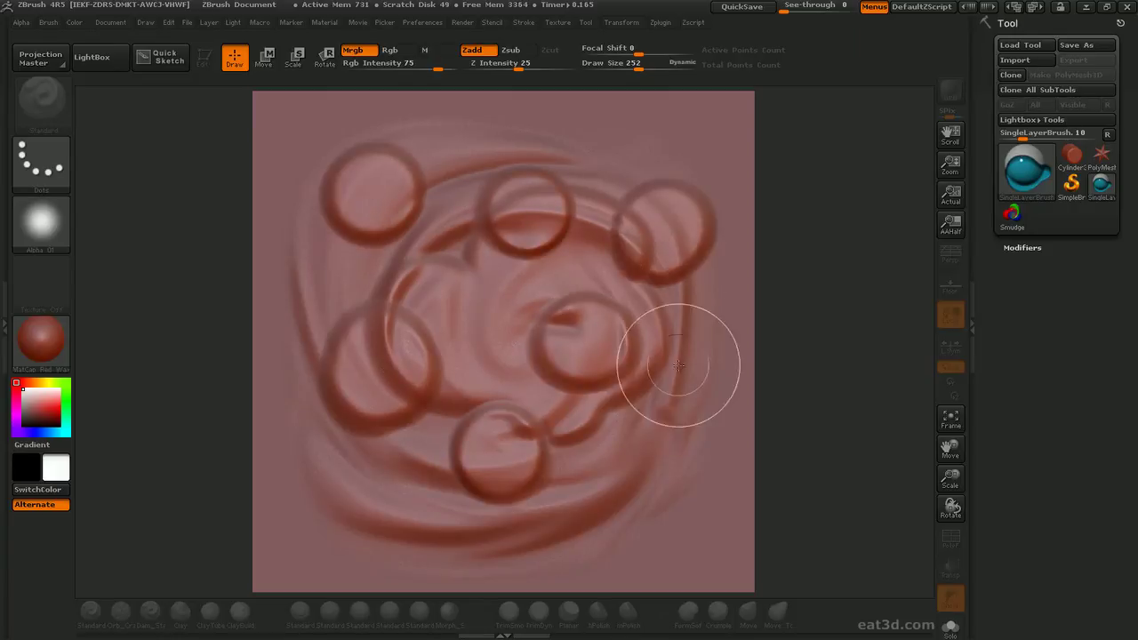
drag(673, 399, 653, 467)
drag(468, 330, 471, 325)
- Switch back to Smudge and smear the raised stroke and discs into sweeping cloth-like folds
click(1012, 213)
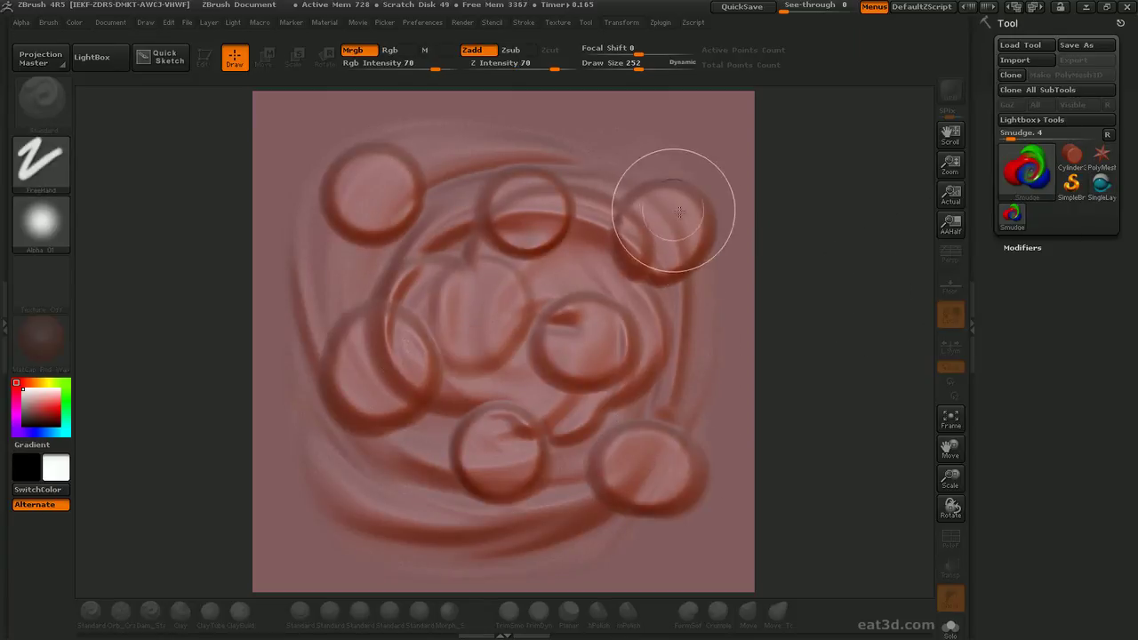
drag(671, 209, 622, 338)
drag(656, 503, 658, 373)
mouse_move(585, 481)
mouse_down()
mouse_move(620, 480)
mouse_move(623, 222)
mouse_move(458, 198)
mouse_move(402, 151)
mouse_move(522, 241)
mouse_move(498, 356)
mouse_move(426, 338)
mouse_move(450, 287)
mouse_move(406, 266)
mouse_move(551, 427)
mouse_move(426, 400)
mouse_move(623, 373)
mouse_up()
drag(637, 231, 554, 442)
mouse_move(605, 213)
mouse_down()
mouse_move(444, 400)
mouse_move(507, 445)
mouse_up()
mouse_move(533, 294)
mouse_down()
mouse_move(444, 329)
mouse_move(525, 444)
mouse_up()
mouse_move(482, 394)
mouse_down()
mouse_move(490, 457)
mouse_move(560, 427)
mouse_move(494, 315)
mouse_move(570, 294)
mouse_move(597, 344)
mouse_move(400, 373)
mouse_move(605, 460)
mouse_up()
drag(518, 467, 643, 400)
mouse_move(642, 498)
mouse_down()
mouse_move(694, 416)
mouse_move(603, 241)
mouse_up()
- Grab the sweeping folds as a fourth new alpha and restore Alpha 01 for the Smudge brush
click(41, 223)
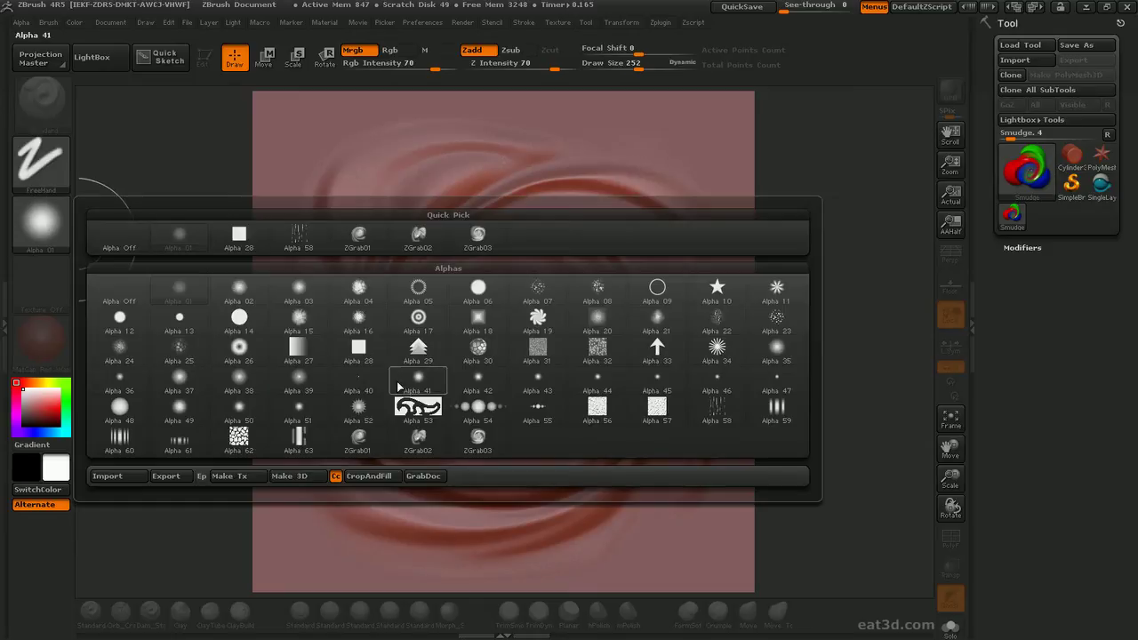
click(428, 477)
click(41, 223)
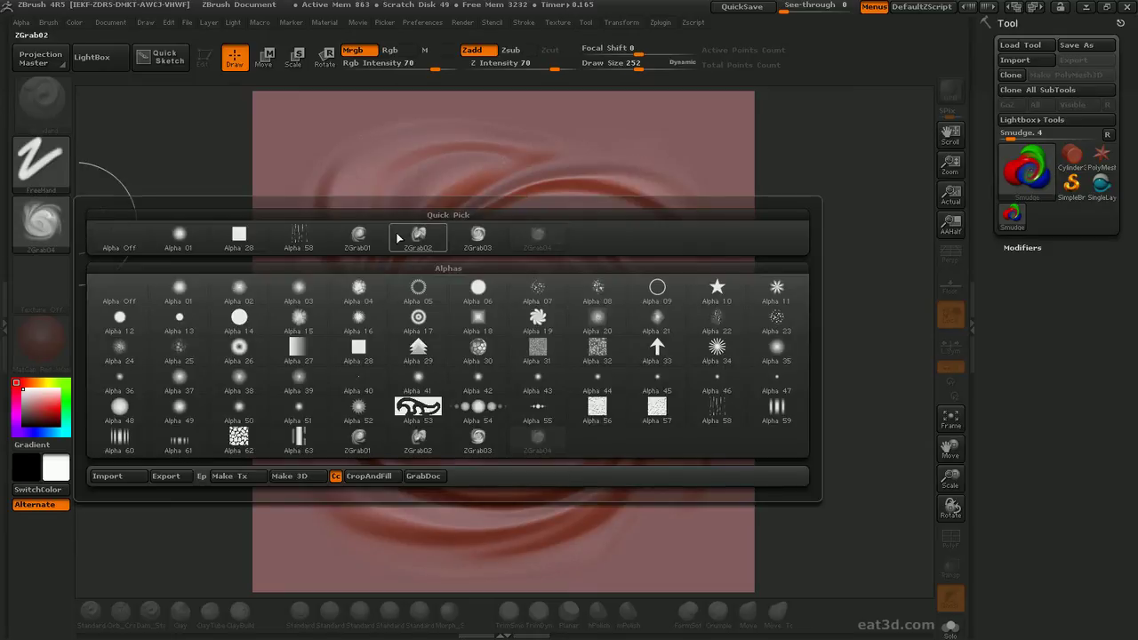
click(180, 234)
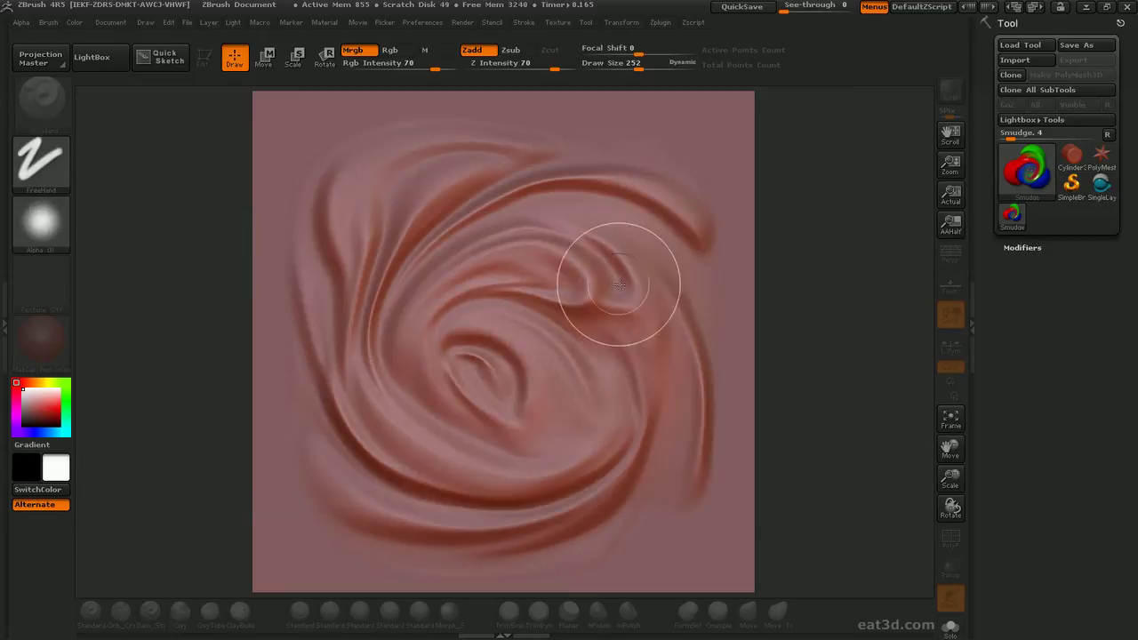
- Smudge the folds into further swirls around the centre, undoing one stroke and smearing the lower middle again
mouse_move(359, 518)
mouse_down()
mouse_move(578, 498)
mouse_move(427, 258)
mouse_move(533, 436)
mouse_move(459, 238)
mouse_move(418, 400)
mouse_move(596, 391)
mouse_move(586, 285)
mouse_up()
mouse_move(696, 206)
mouse_down()
mouse_move(503, 191)
mouse_move(640, 240)
mouse_move(462, 267)
mouse_move(502, 311)
mouse_move(552, 267)
mouse_move(355, 311)
mouse_move(373, 223)
mouse_move(384, 208)
mouse_move(338, 401)
mouse_move(374, 338)
mouse_move(498, 498)
mouse_move(538, 449)
mouse_move(453, 480)
mouse_move(542, 392)
mouse_move(663, 360)
mouse_move(560, 222)
mouse_move(392, 418)
mouse_move(614, 355)
mouse_move(562, 333)
mouse_move(543, 374)
mouse_move(572, 170)
mouse_move(680, 294)
mouse_move(620, 314)
mouse_move(476, 329)
mouse_move(623, 302)
mouse_move(534, 227)
mouse_move(662, 267)
mouse_move(471, 186)
mouse_move(658, 338)
mouse_move(481, 293)
mouse_move(584, 382)
mouse_move(547, 382)
mouse_move(484, 276)
mouse_up()
drag(686, 264, 445, 227)
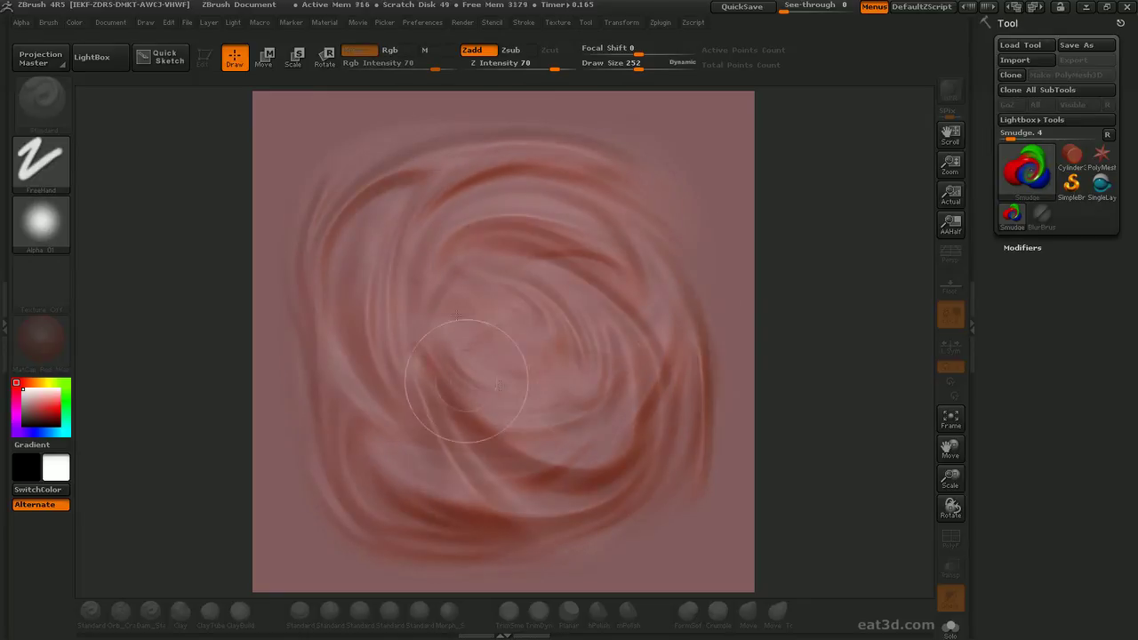
key(ctrl+z)
mouse_move(451, 470)
mouse_down()
mouse_move(538, 525)
mouse_move(559, 488)
mouse_move(591, 337)
mouse_move(585, 405)
mouse_move(578, 378)
mouse_up()
- Grab the reworked swirl patterns as additional alphas, restoring Alpha 01 between the grabs
click(48, 225)
click(38, 224)
click(424, 477)
click(44, 227)
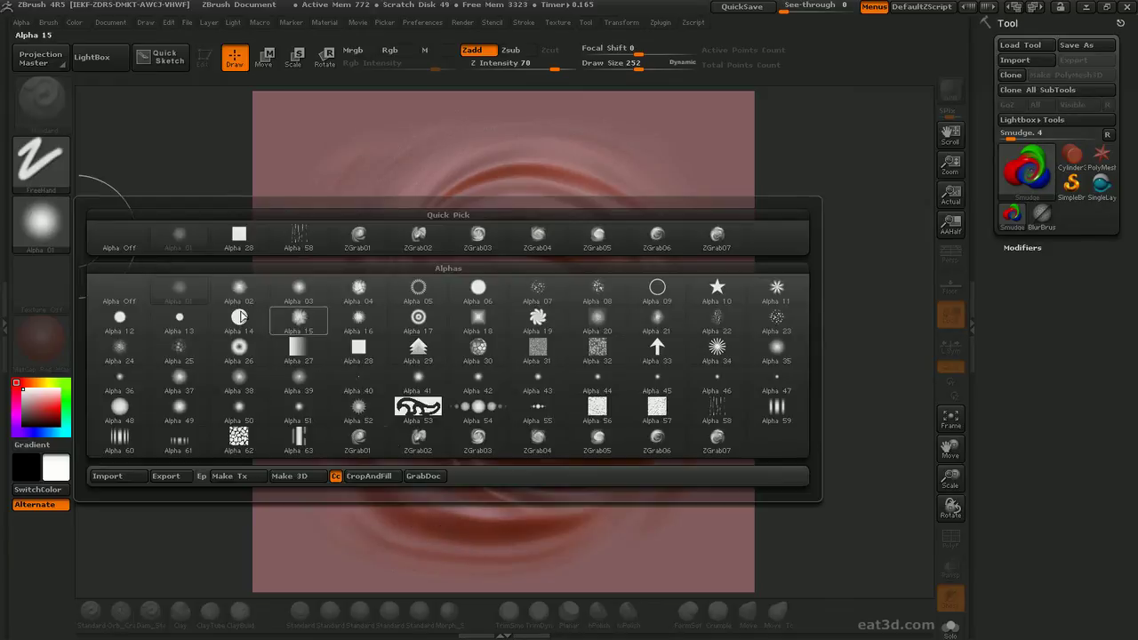
click(424, 477)
- Export the ZGrab01 alpha as the Photoshop file Cloth_Alpha_01 in the Fast_Cloth_Alpha_Creation_In_ZBrush project's Meshes/ZBrush/Alphas folder
click(43, 224)
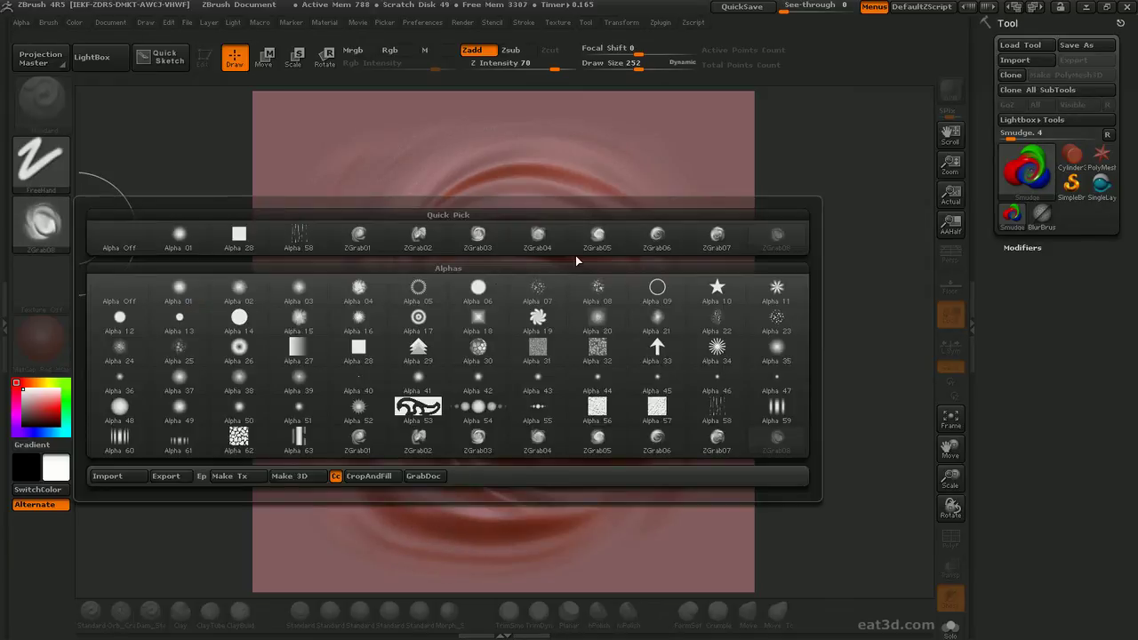
mouse_move(480, 240)
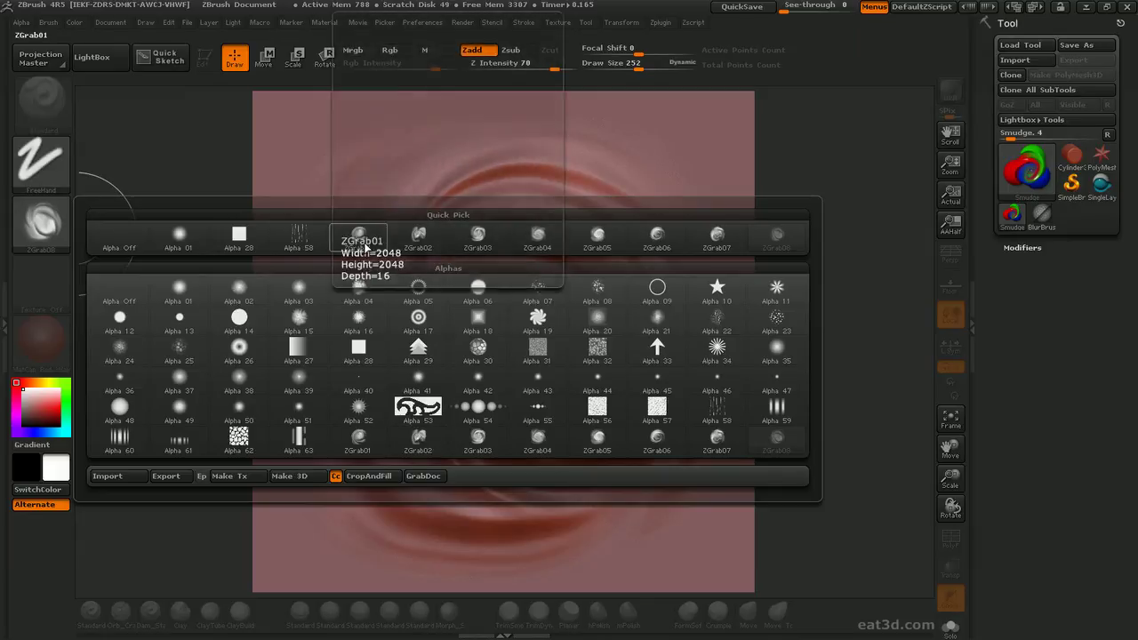
click(356, 251)
click(53, 227)
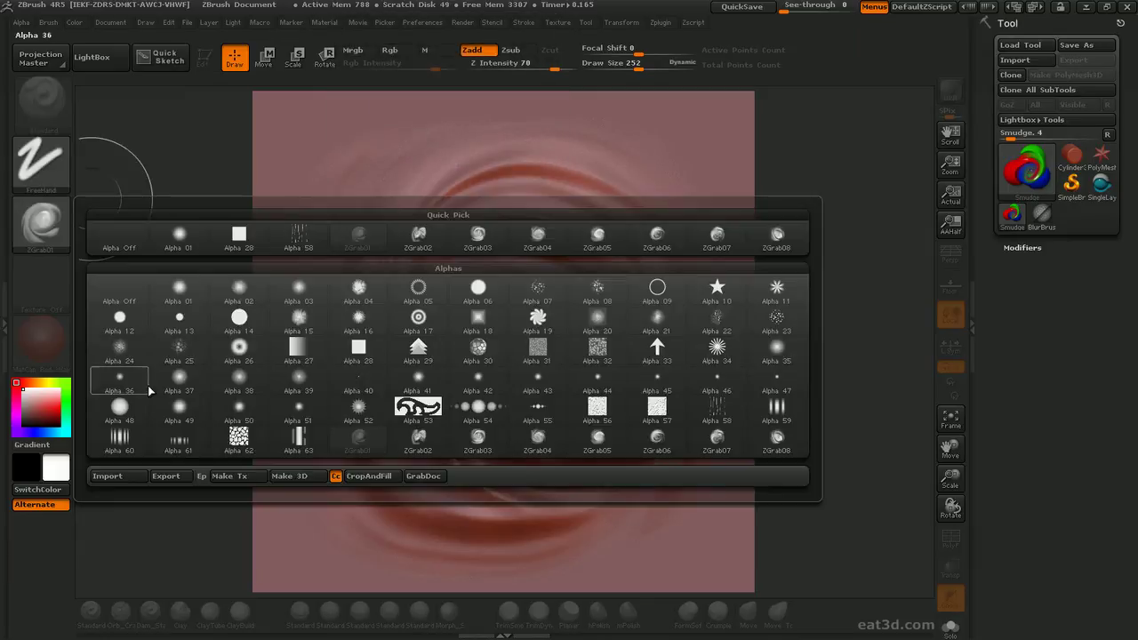
click(176, 478)
click(77, 137)
double_click(165, 99)
double_click(163, 144)
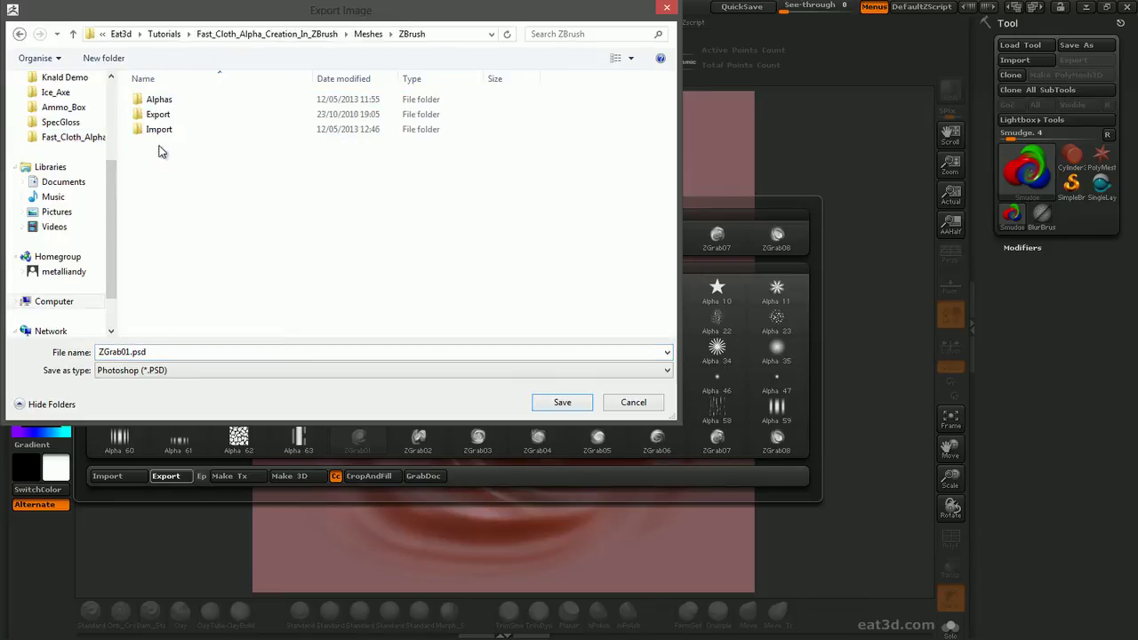
double_click(162, 102)
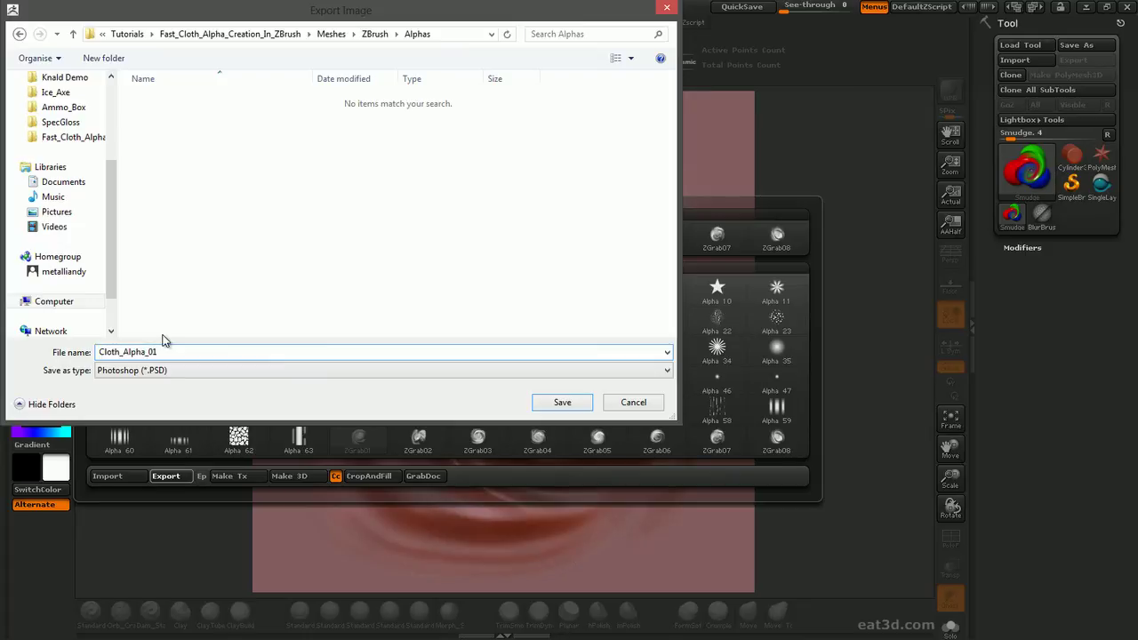
key(Return)
- Select the ZGrab02 alpha and export it to the same folder as Cloth_Alpha_02
click(41, 222)
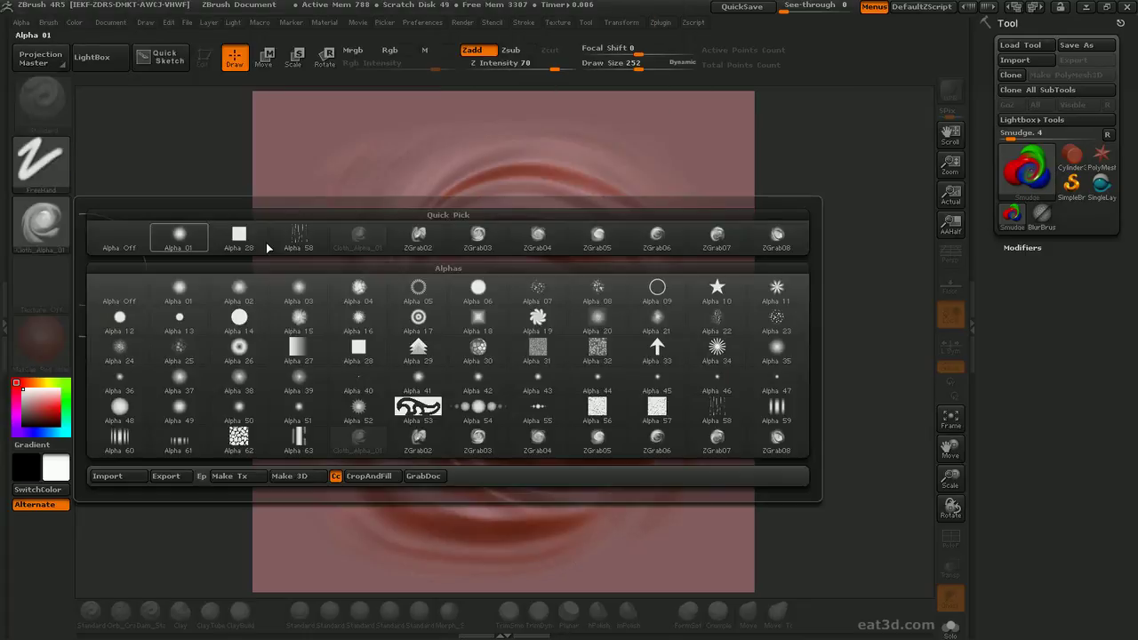
click(419, 236)
click(32, 238)
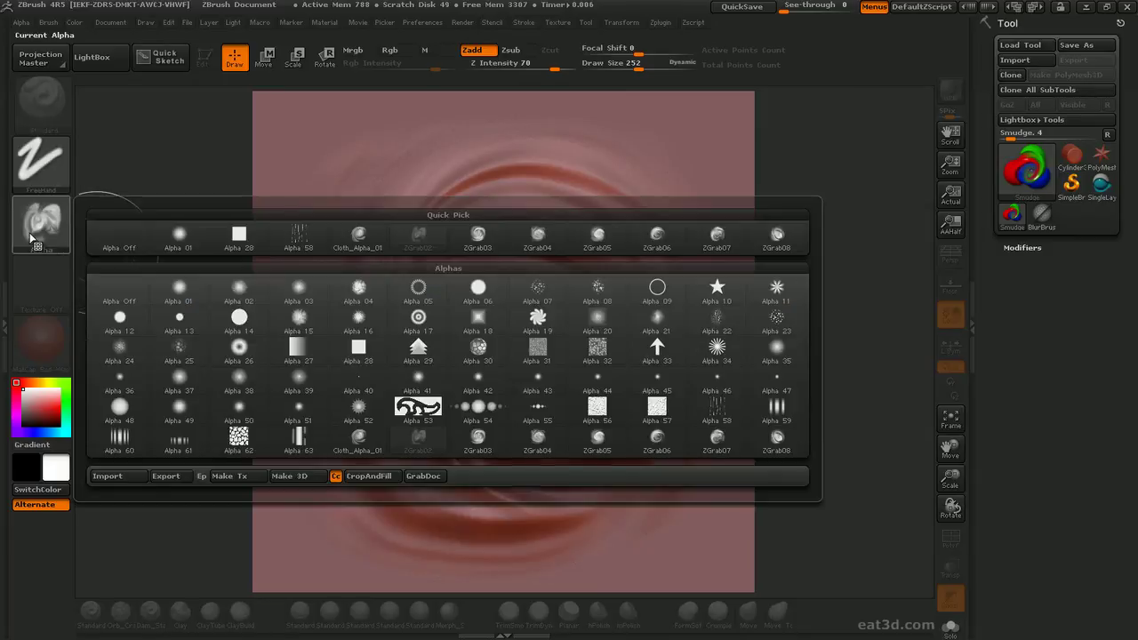
click(166, 476)
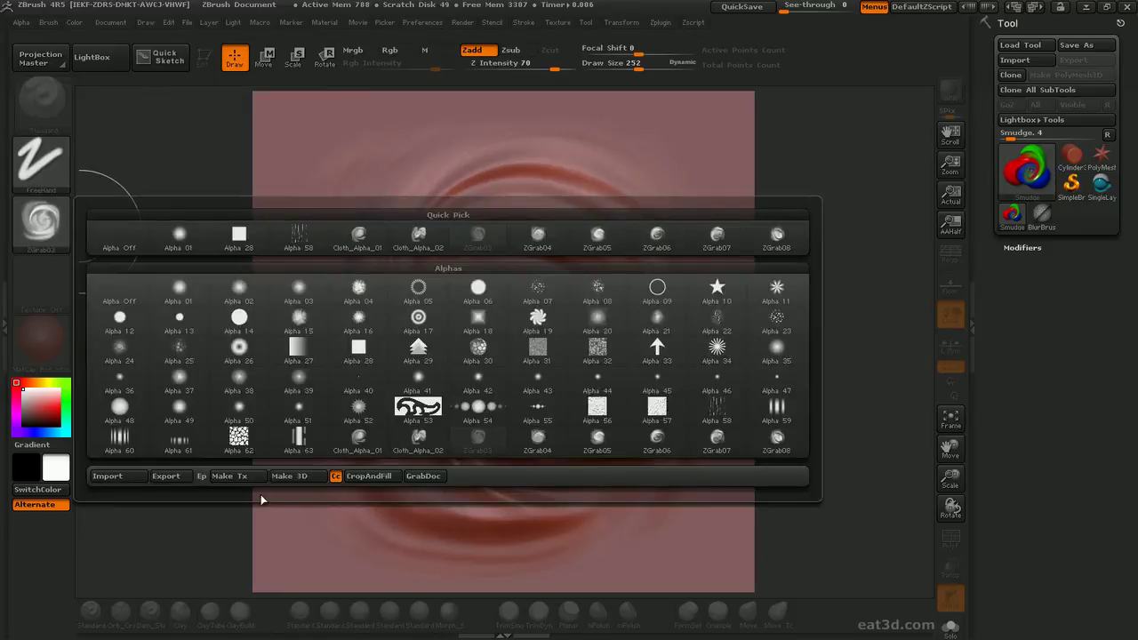
- Export the remaining grabbed alphas, ZGrab03 to ZGrab08, as Cloth_Alpha_03 to Cloth_Alpha_08
click(166, 476)
click(244, 111)
click(157, 351)
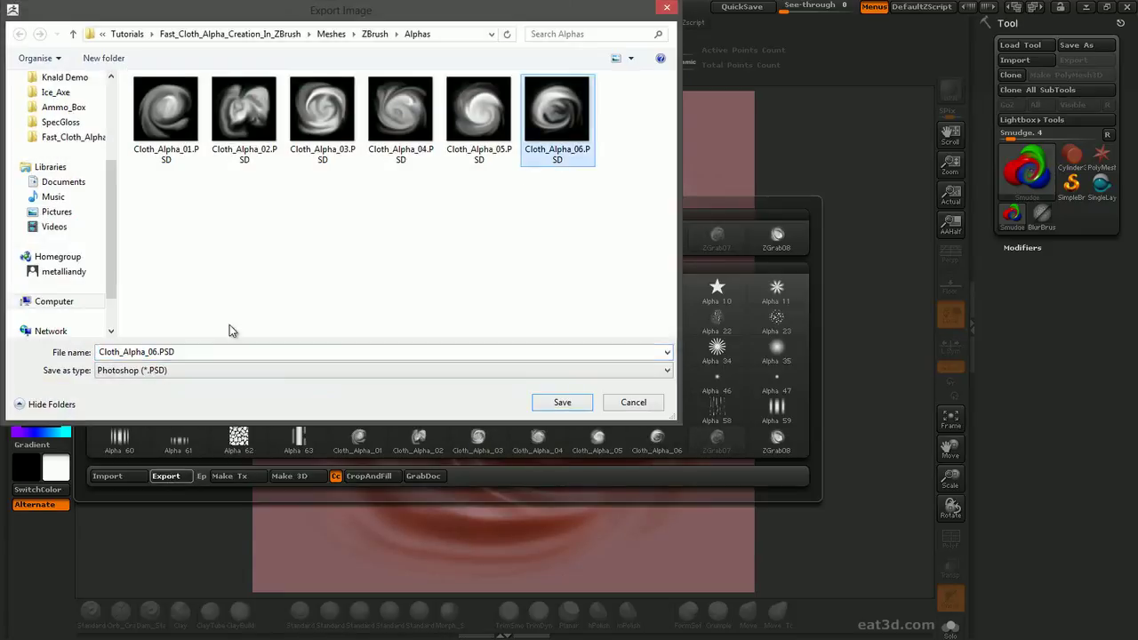
click(151, 354)
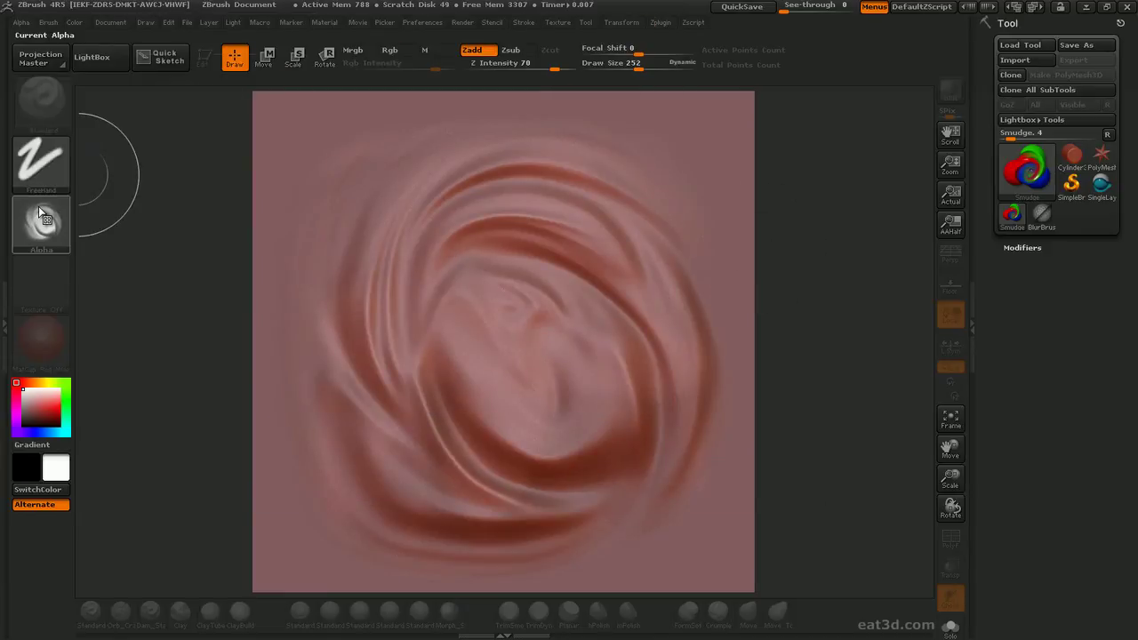
click(38, 213)
click(166, 476)
click(153, 351)
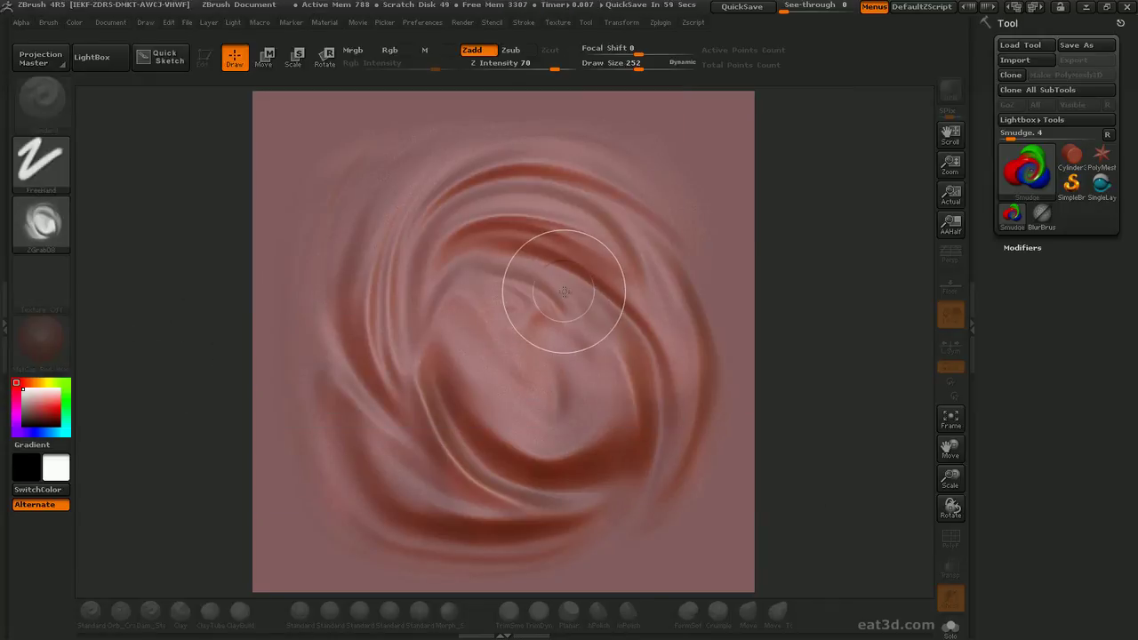
- Clear the painted canvas and resize the document with a width of 1500
key(ctrl+n)
click(111, 23)
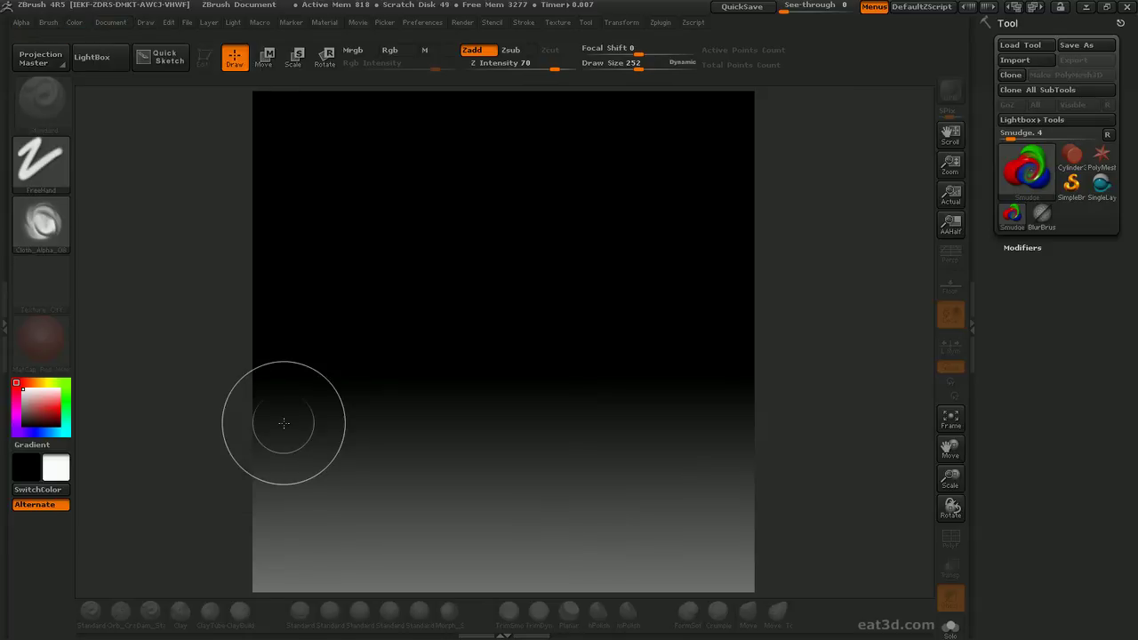
click(108, 23)
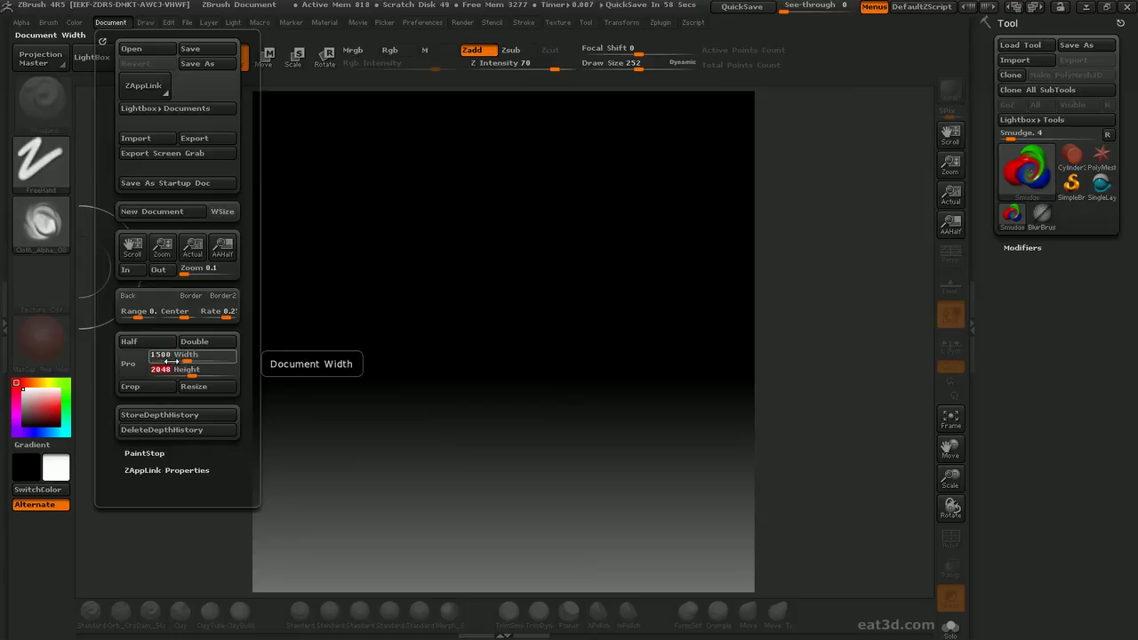
click(218, 384)
click(695, 449)
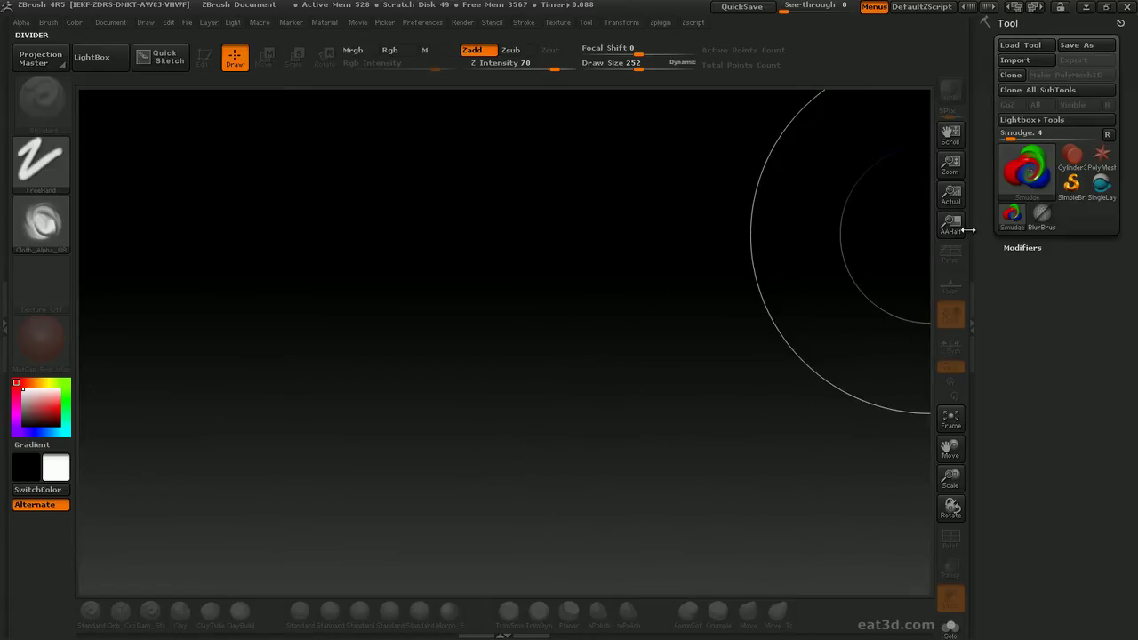
- Convert a Sphere3D to a PolyMesh3D and draw it large in the middle of the canvas in Edit mode
click(1073, 157)
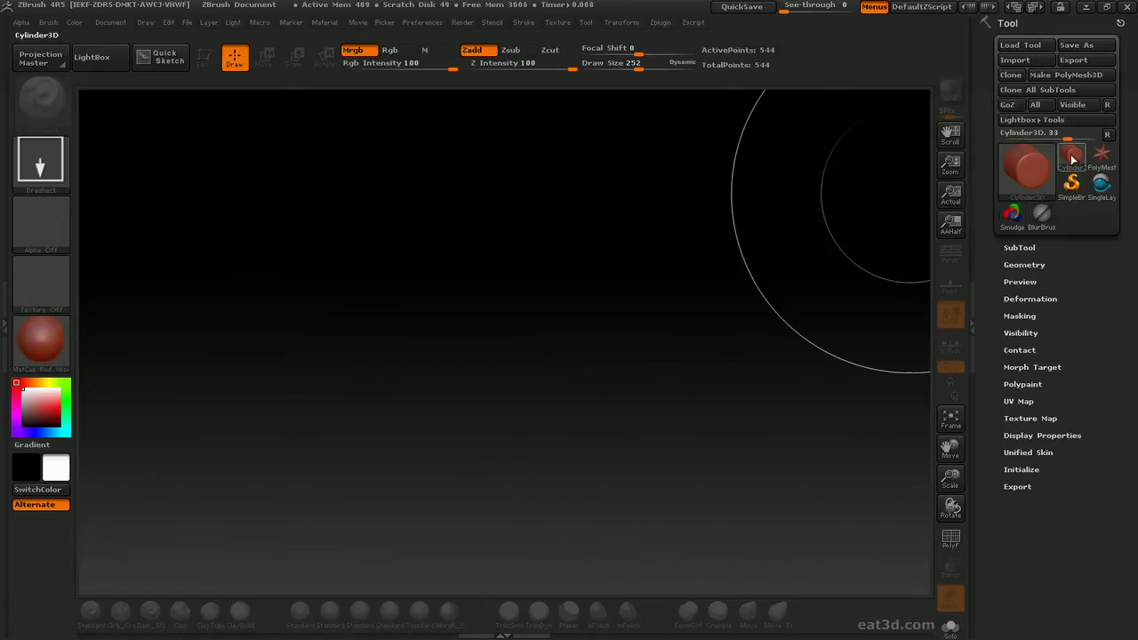
click(1031, 177)
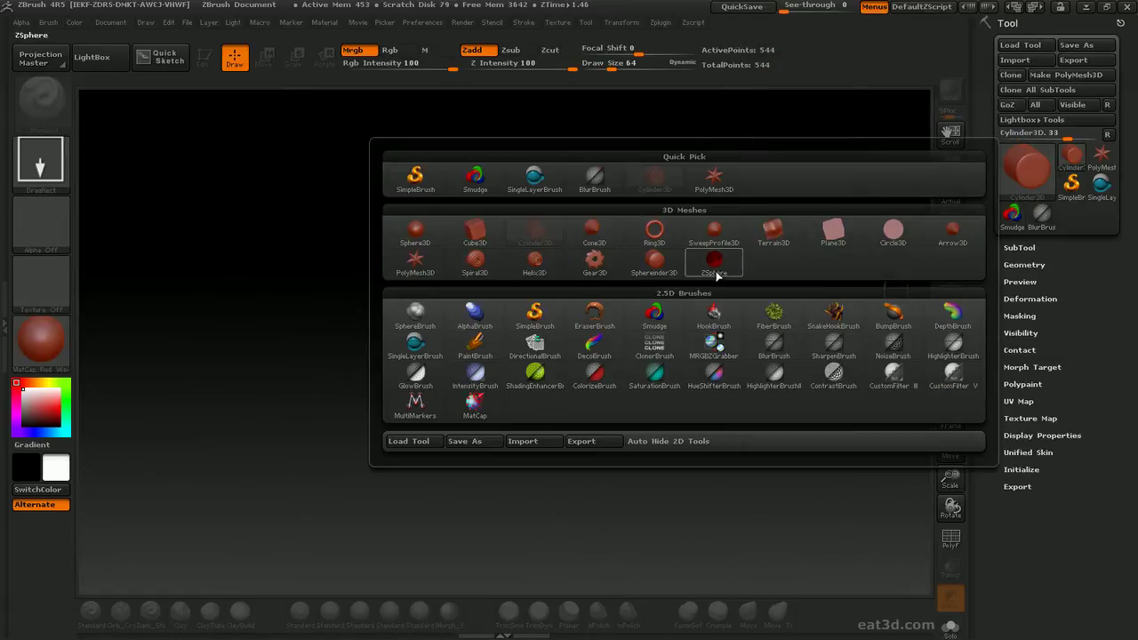
click(416, 233)
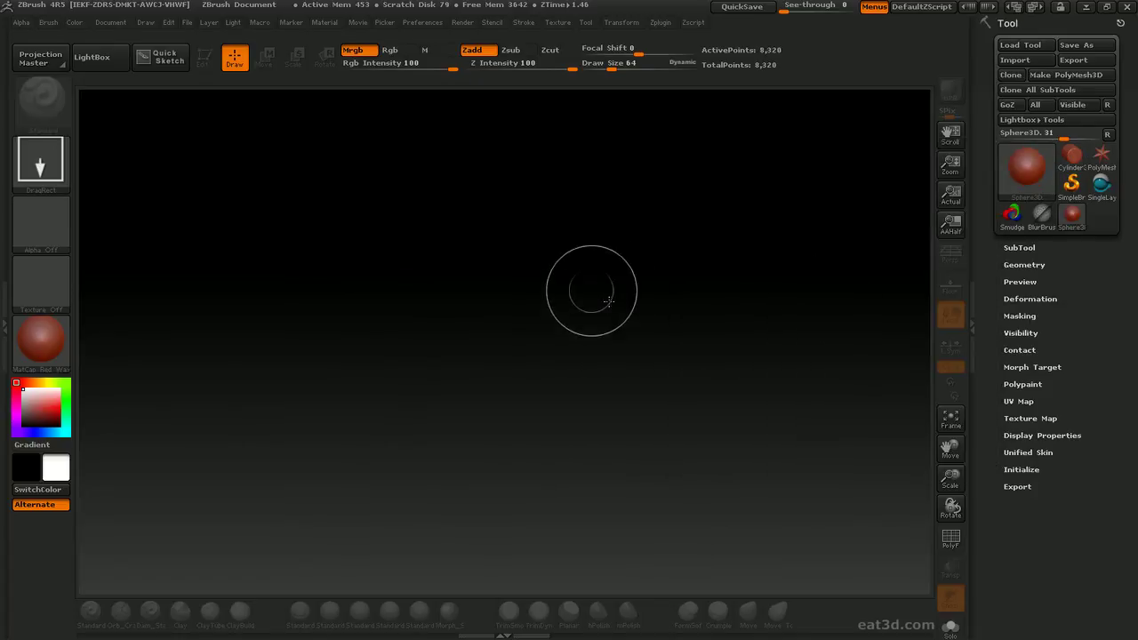
click(1064, 77)
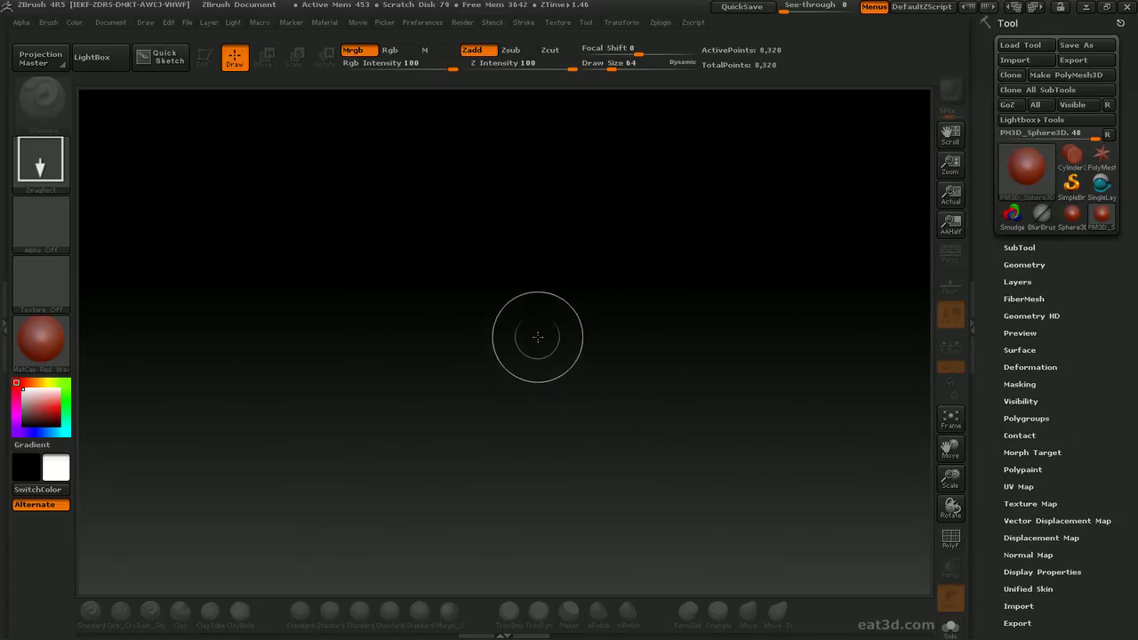
drag(538, 349, 562, 584)
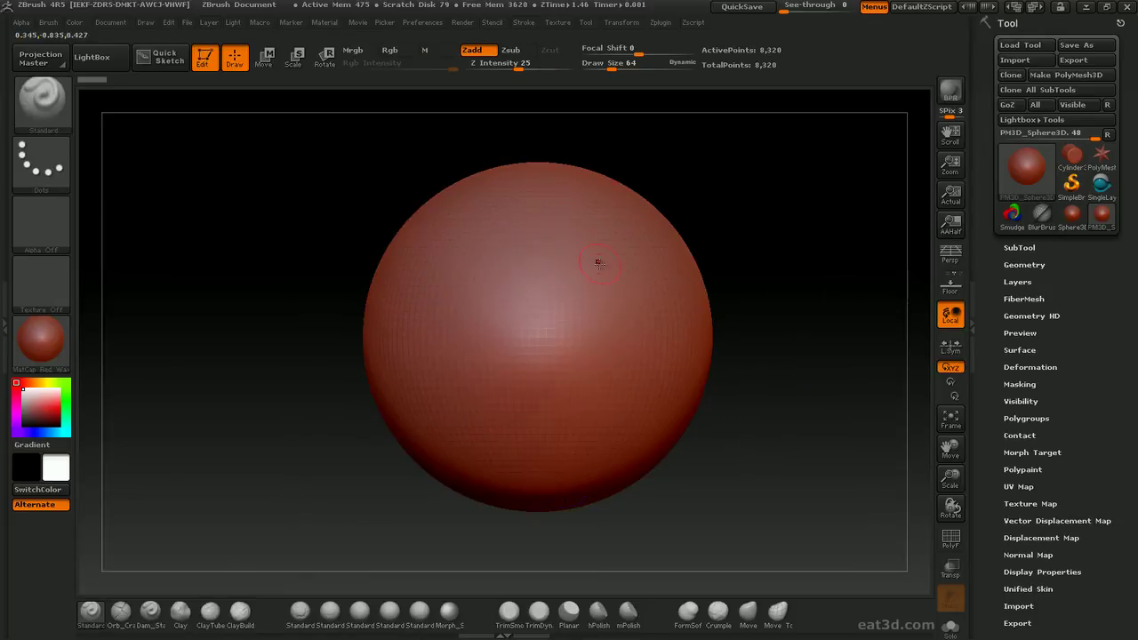
- Subdivide the sphere mesh four times to reach subdivision level 5
click(1024, 265)
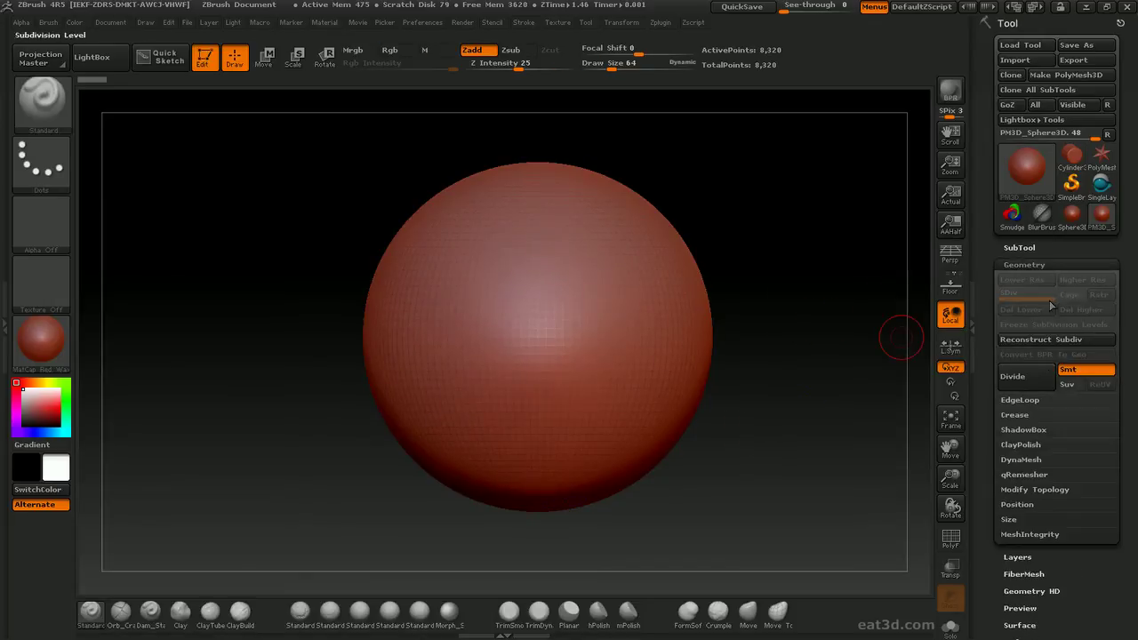
click(1034, 377)
click(1033, 379)
click(1032, 379)
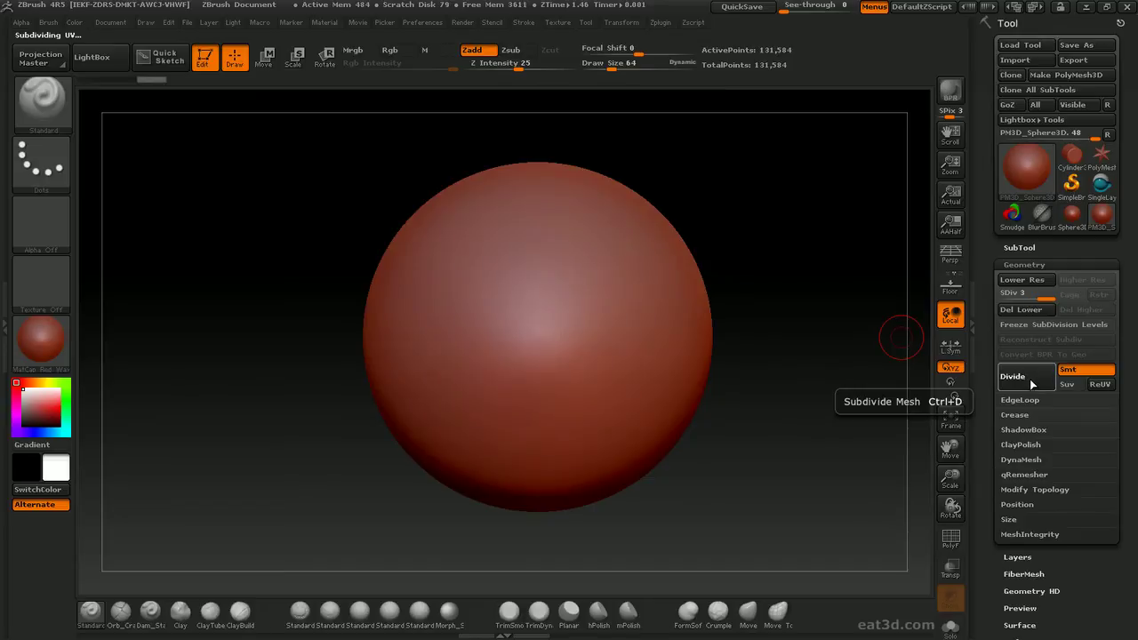
click(1030, 379)
alt+drag(786, 309, 777, 317)
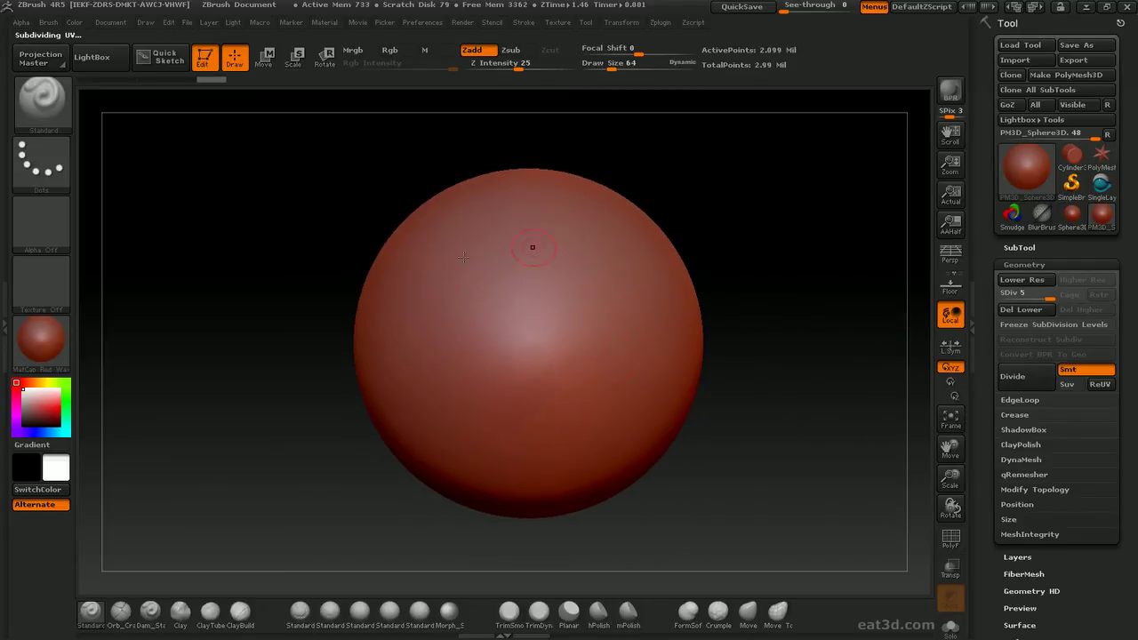
- Set the stroke to DragRect, choose Cloth_Alpha_01 and stamp it large across the front of the sphere
click(43, 178)
click(35, 164)
click(187, 182)
click(52, 219)
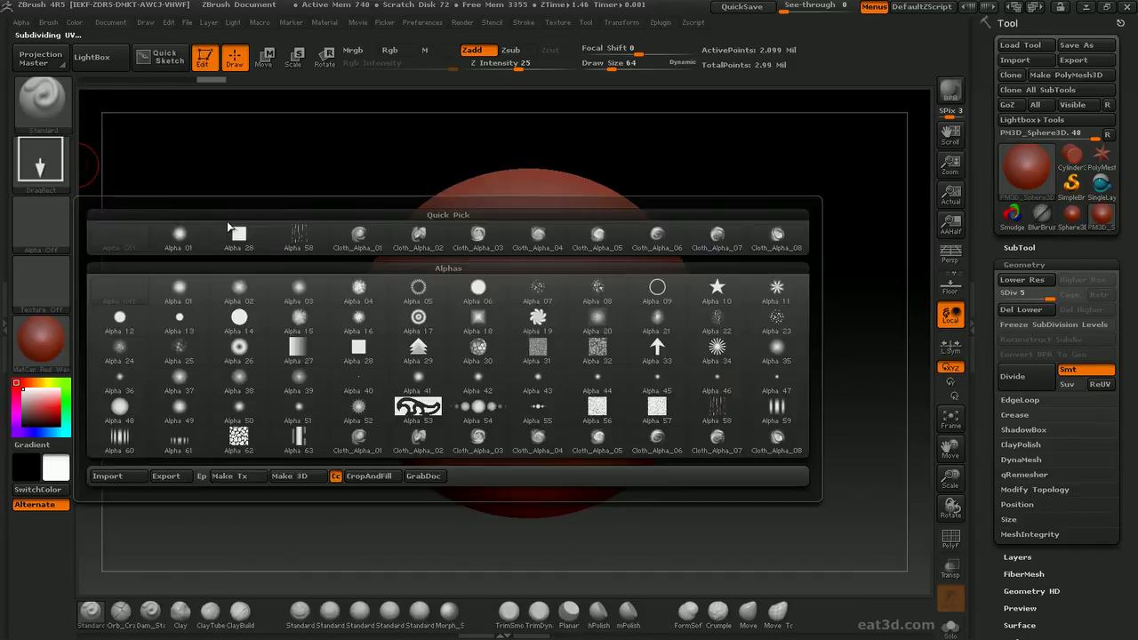
click(360, 245)
mouse_move(546, 332)
mouse_down()
mouse_move(622, 427)
mouse_move(653, 495)
mouse_up()
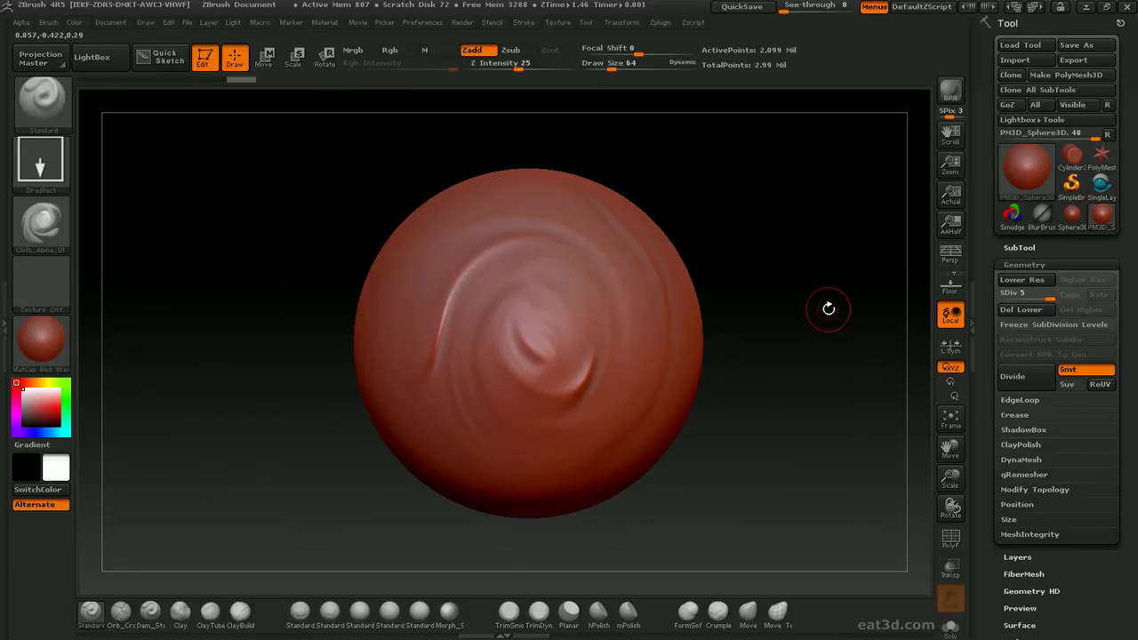
- Stamp Cloth_Alpha_02 large on the smooth side of the sphere next to the first fold pattern
drag(828, 308, 656, 328)
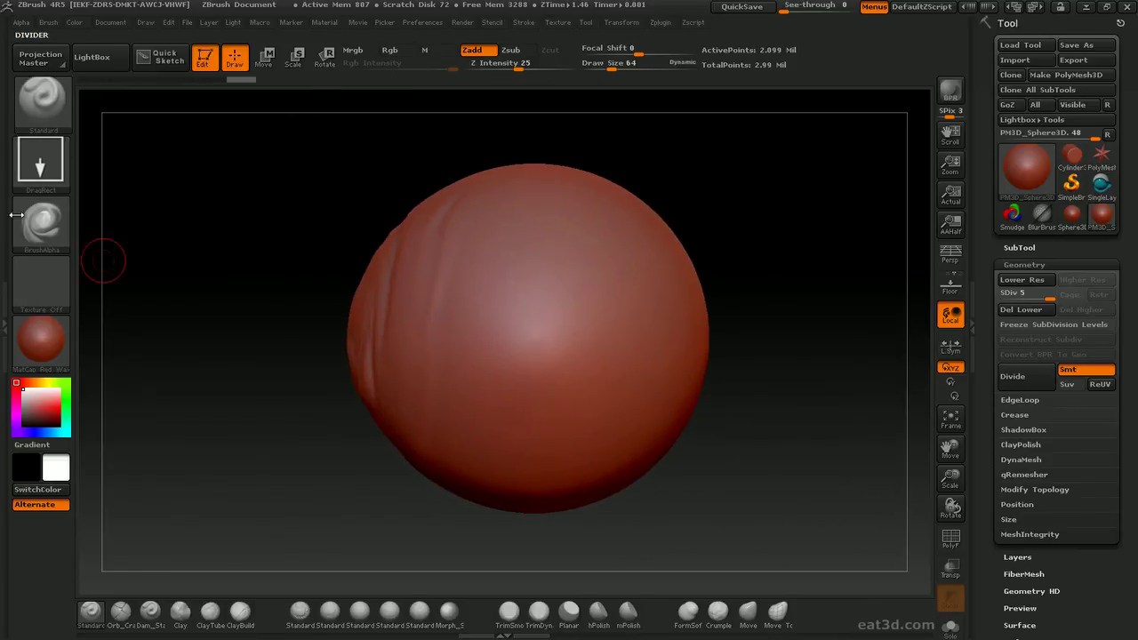
click(41, 222)
click(480, 249)
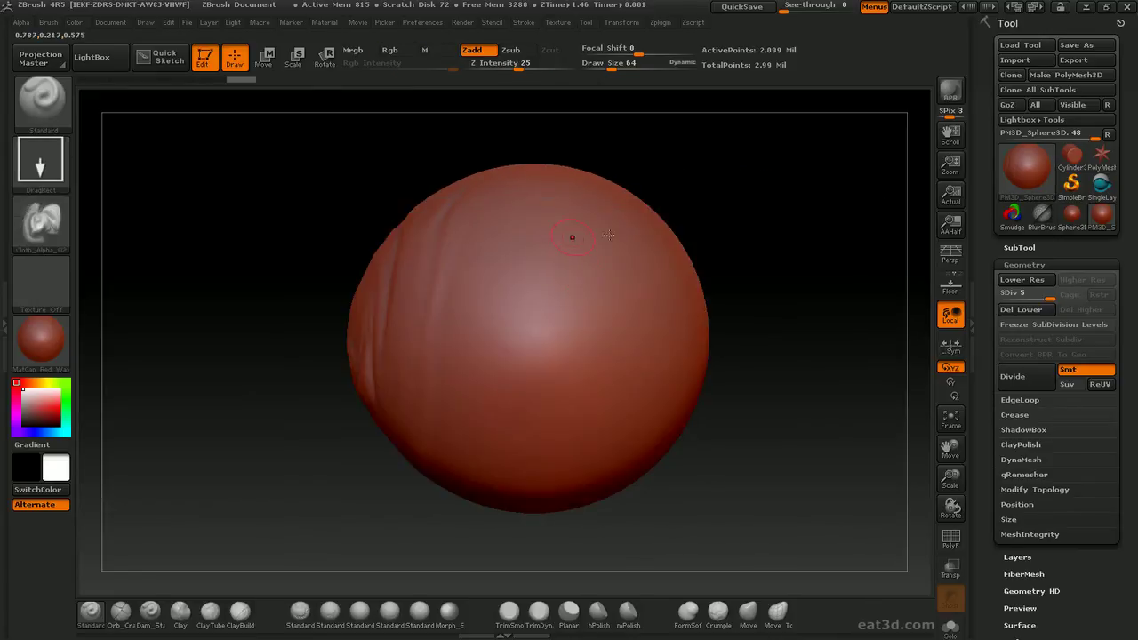
drag(697, 225, 778, 249)
drag(513, 249, 800, 356)
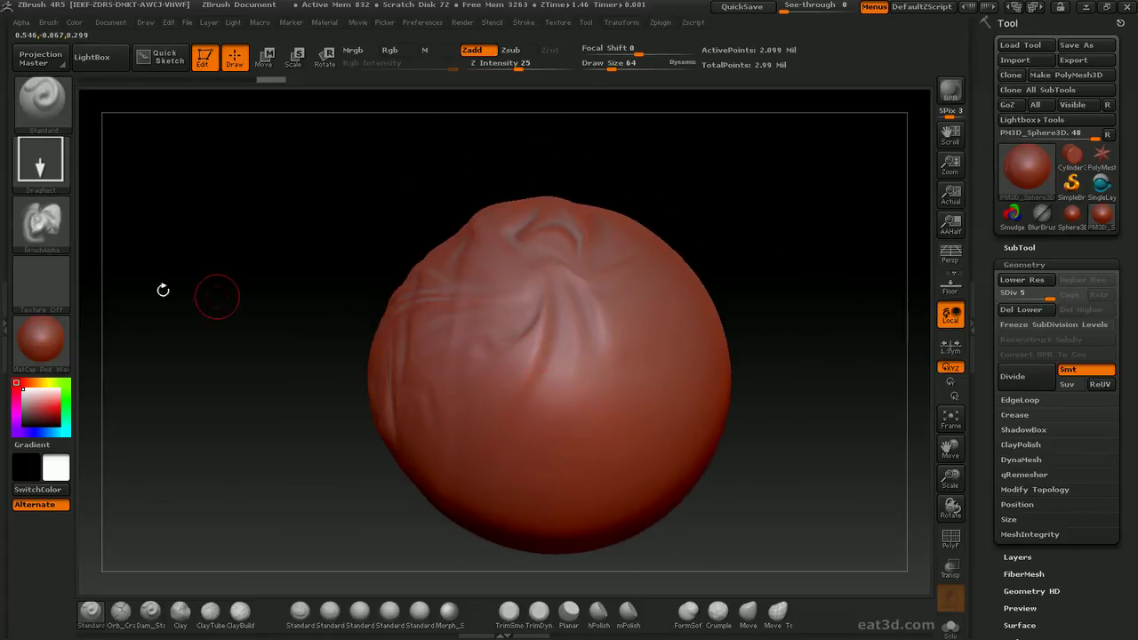
- Stamp Cloth_Alpha_03 and Cloth_Alpha_04 large on neighbouring smooth areas of the sphere
click(53, 228)
click(475, 236)
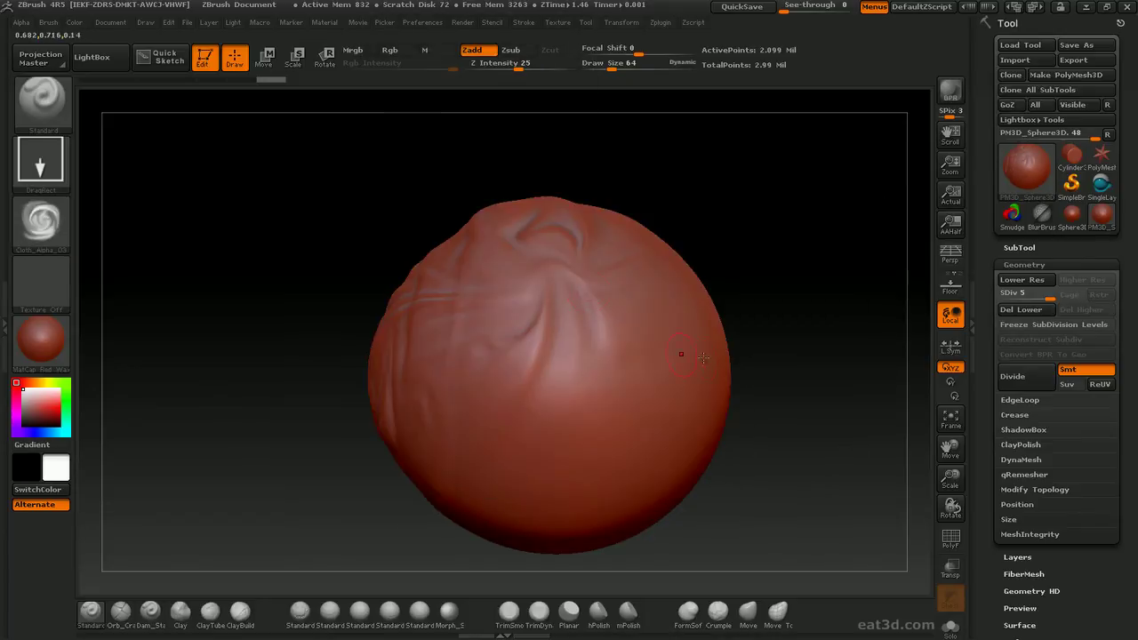
drag(562, 387, 676, 485)
mouse_move(789, 506)
mouse_down()
mouse_move(815, 480)
mouse_move(836, 391)
mouse_move(551, 411)
mouse_move(302, 309)
mouse_up()
click(44, 227)
click(538, 235)
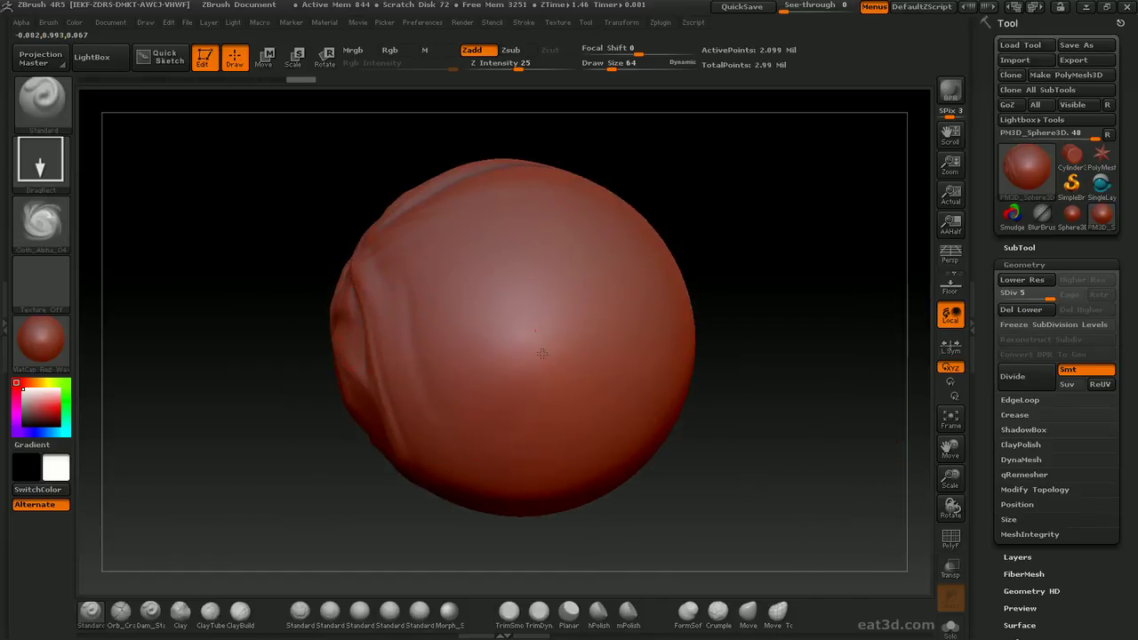
mouse_move(547, 365)
mouse_down()
mouse_move(693, 534)
mouse_move(747, 581)
mouse_move(769, 584)
mouse_up()
- Stamp Cloth_Alpha_06 large on the next smooth side of the sphere
mouse_move(763, 293)
mouse_down()
mouse_move(575, 310)
mouse_move(425, 295)
mouse_up()
click(66, 230)
click(656, 237)
mouse_move(584, 317)
mouse_down()
mouse_move(623, 373)
mouse_move(672, 596)
mouse_up()
- Stamp Cloth_Alpha_07 large over another smooth area of the sphere
click(41, 222)
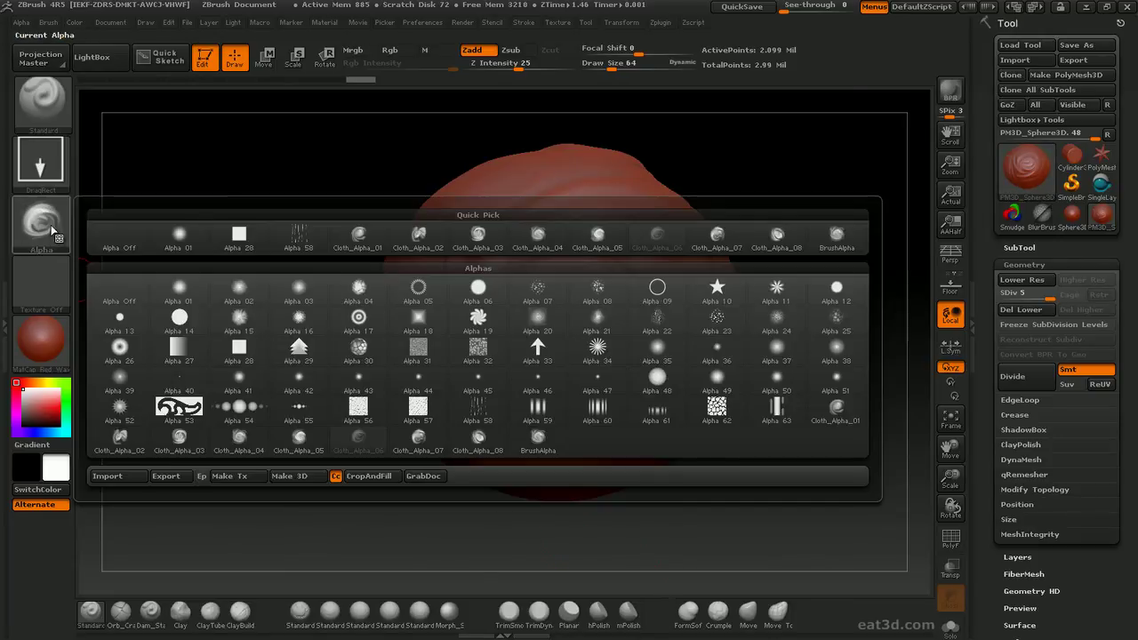
click(737, 247)
mouse_move(818, 294)
mouse_down()
mouse_move(828, 426)
mouse_move(500, 289)
mouse_up()
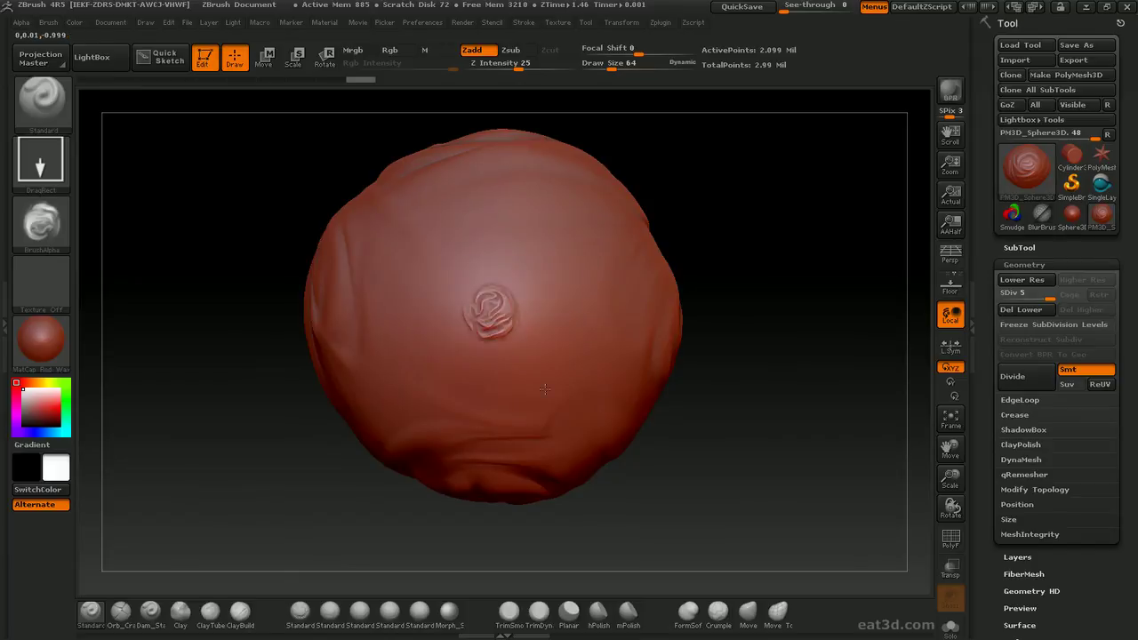
drag(582, 410, 881, 484)
key(ctrl+z)
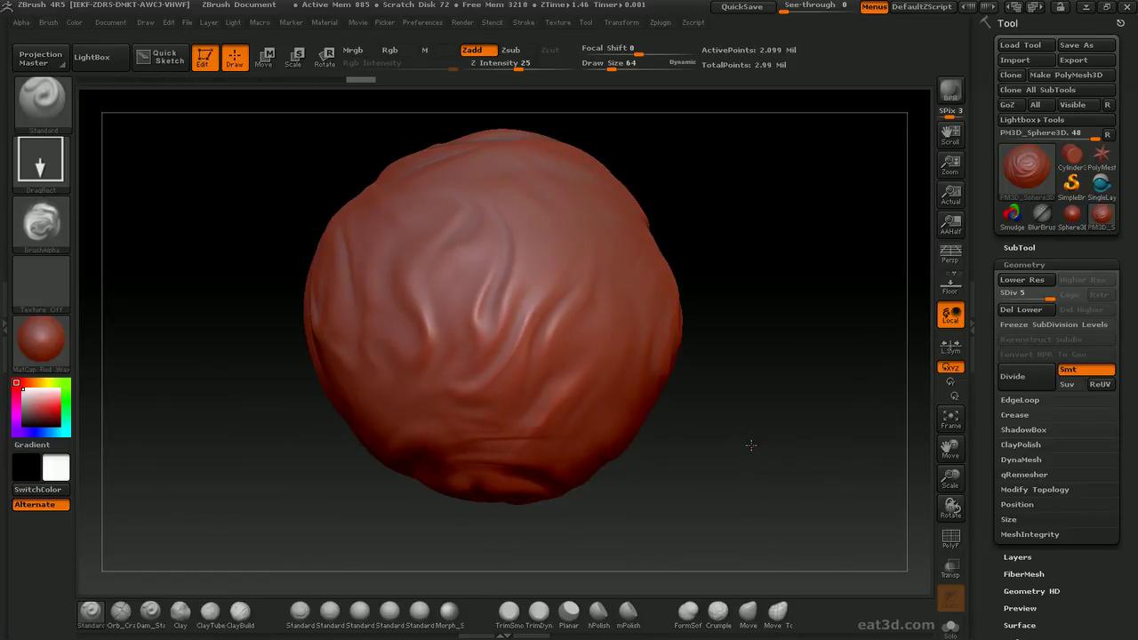
drag(752, 444, 755, 145)
key(ctrl)
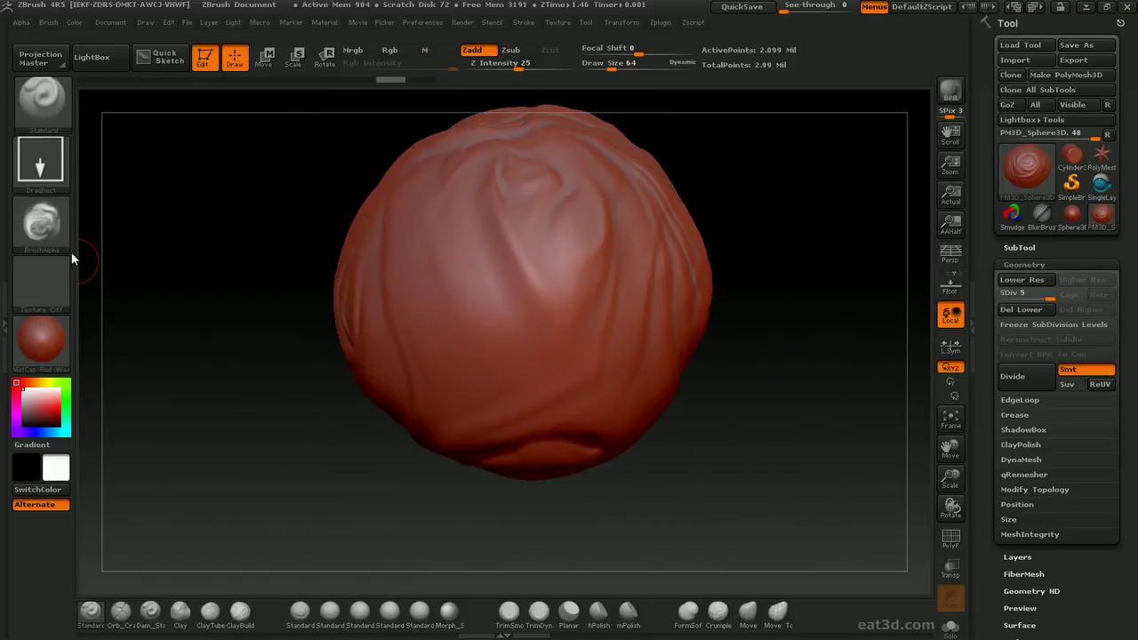
- Try a large stamp of Cloth_Alpha_08 on the smooth area at the sphere's pole
click(41, 222)
click(789, 239)
drag(524, 310, 905, 432)
- Stamp the BrushAlpha fold pattern large over the smooth polar area, undoing unwanted trial stamps
click(40, 242)
click(836, 238)
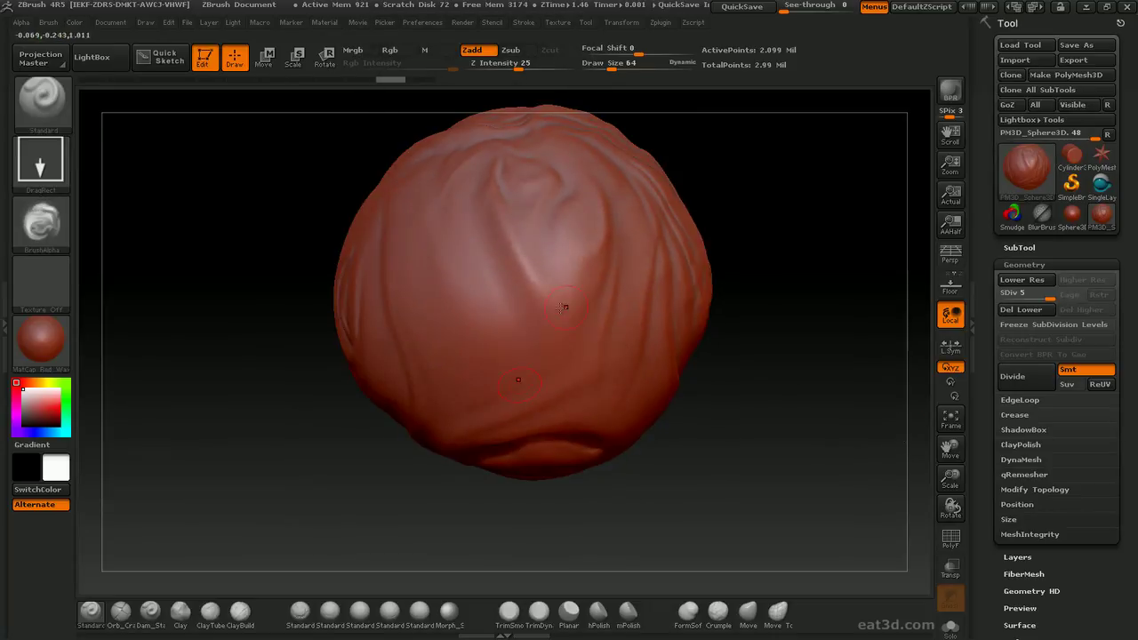
mouse_move(523, 310)
mouse_down()
mouse_move(670, 415)
mouse_move(881, 437)
mouse_move(726, 438)
mouse_move(660, 414)
mouse_up()
key(ctrl+z)
key(ctrl+z)
key(ctrl+z)
key(ctrl+z)
key(ctrl+z)
key(ctrl+z)
key(ctrl+z)
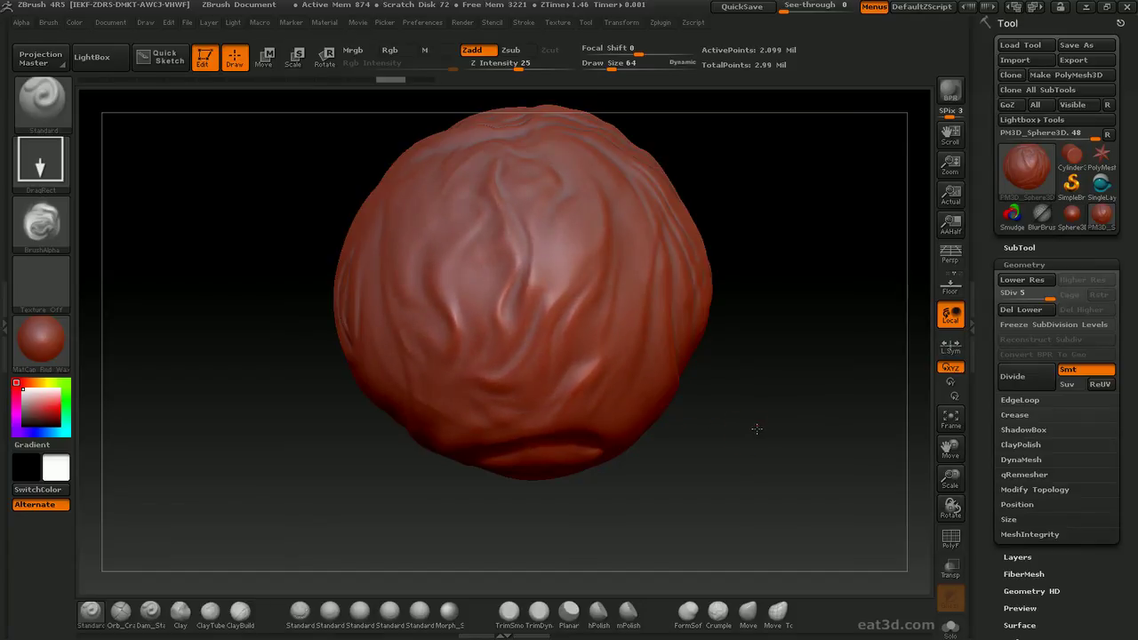
- Add a new sculpting layer to the folded sphere
mouse_move(728, 414)
mouse_down()
mouse_move(739, 325)
mouse_move(773, 425)
mouse_move(771, 241)
mouse_move(865, 379)
mouse_move(780, 348)
mouse_move(821, 332)
mouse_move(801, 312)
mouse_move(779, 346)
mouse_move(841, 342)
mouse_up()
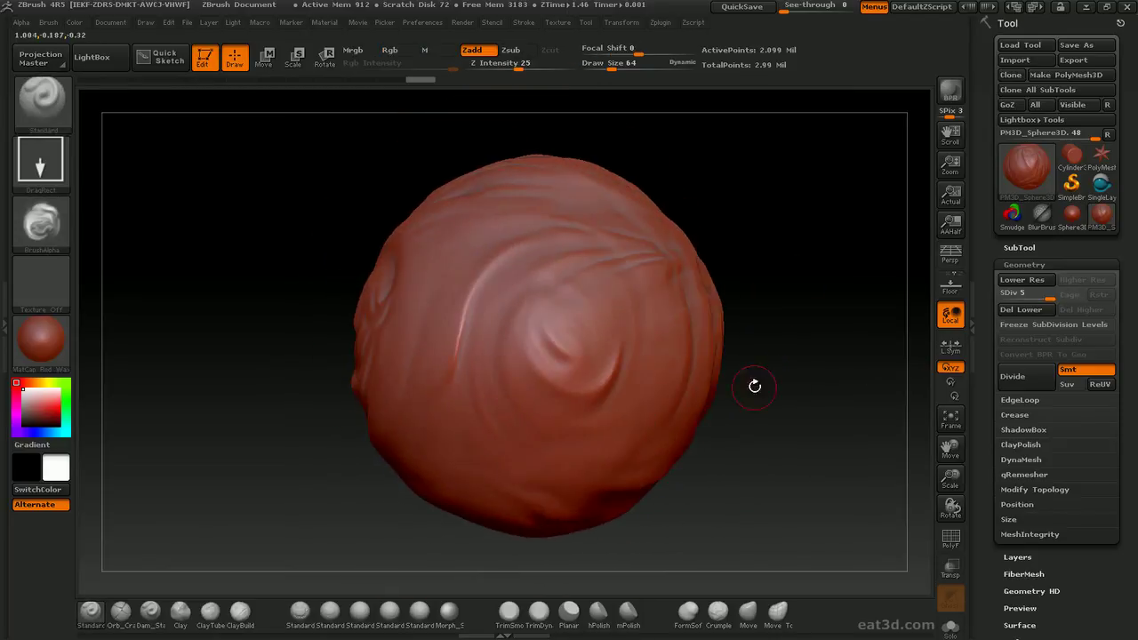
click(1024, 265)
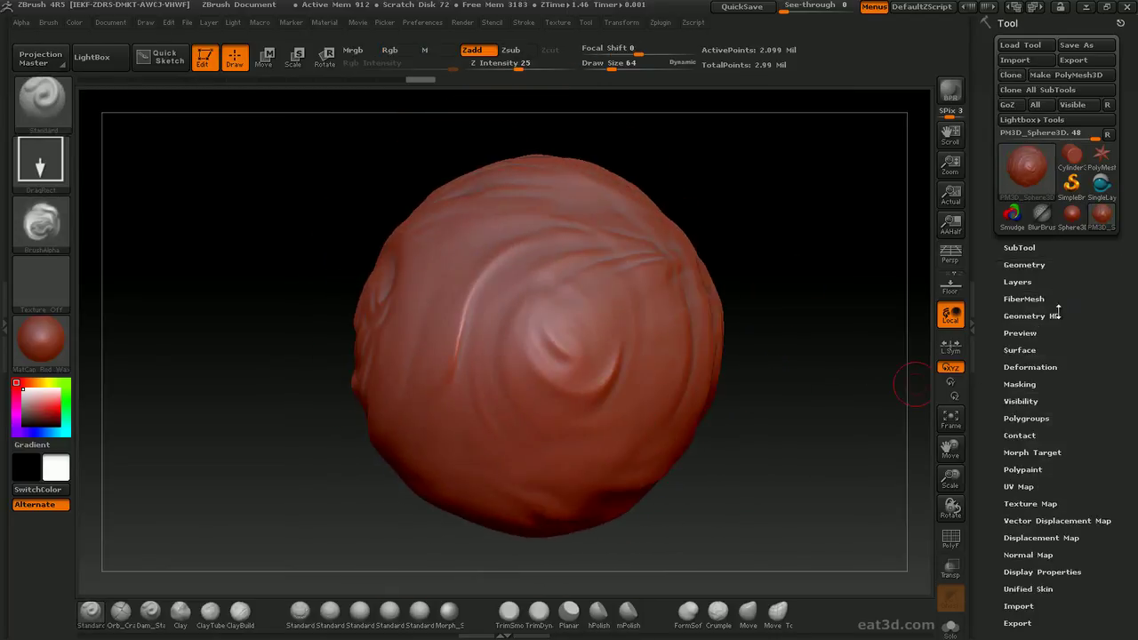
click(1030, 265)
click(1031, 265)
click(1022, 282)
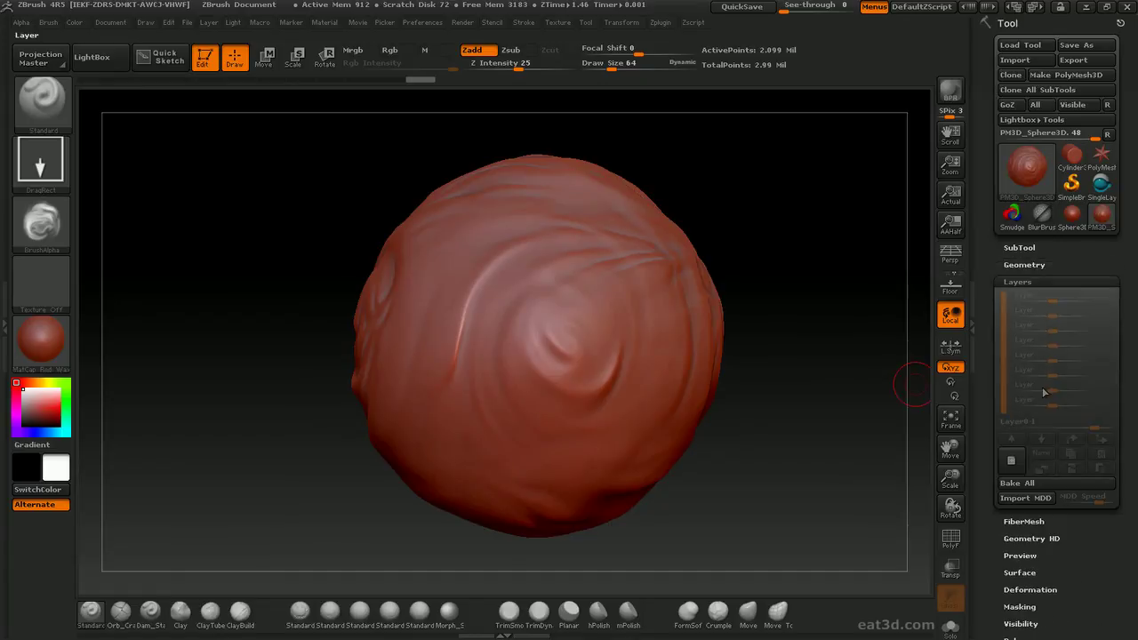
click(1010, 459)
- Choose a Selwy_Fold brush and sculpt curved creases that follow the spiral of the first stamped fold pattern
click(41, 99)
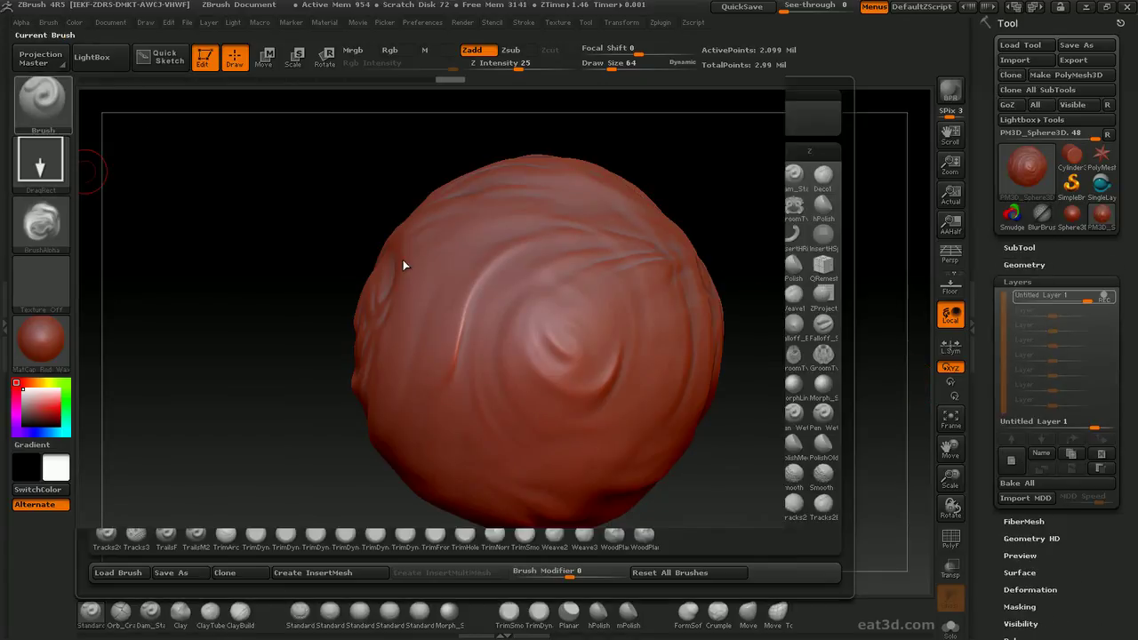
key(s)
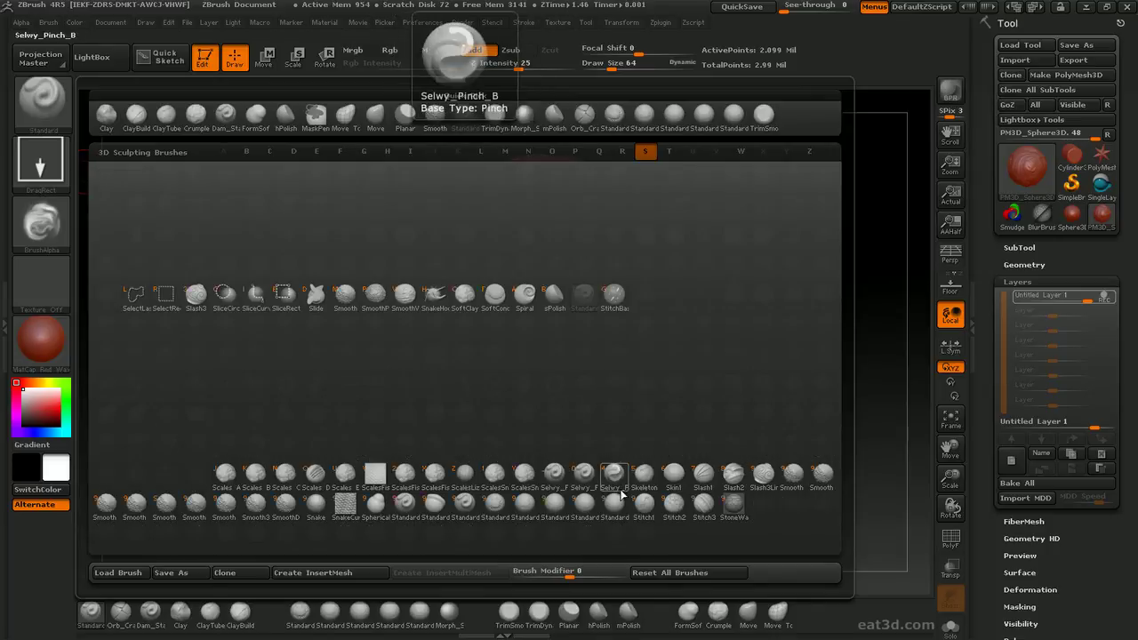
click(584, 474)
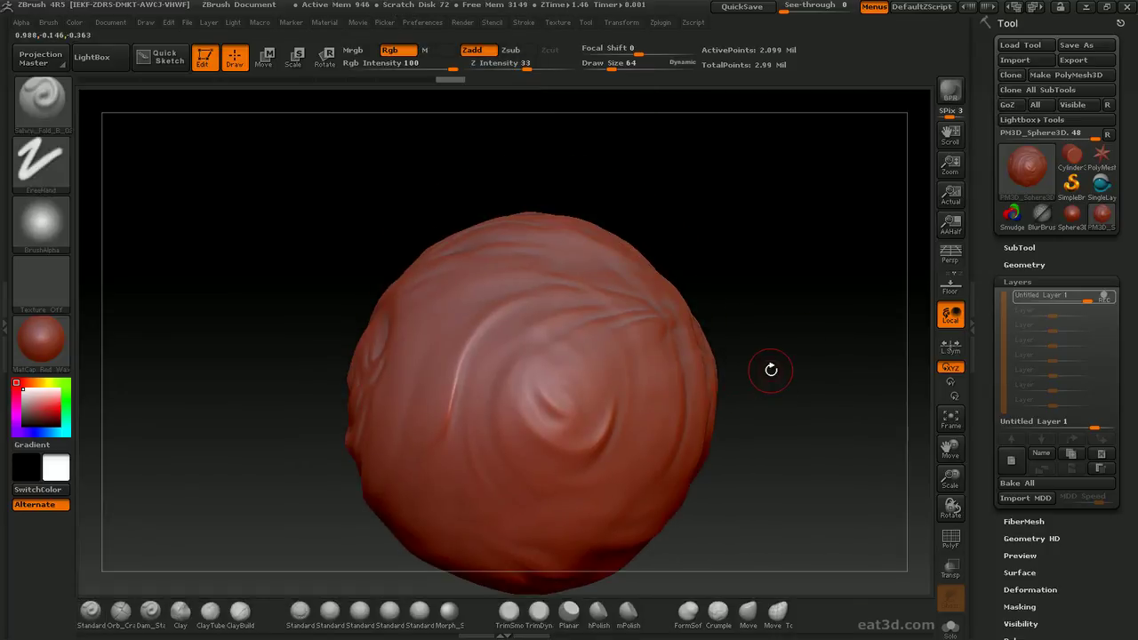
alt+drag(791, 231, 747, 233)
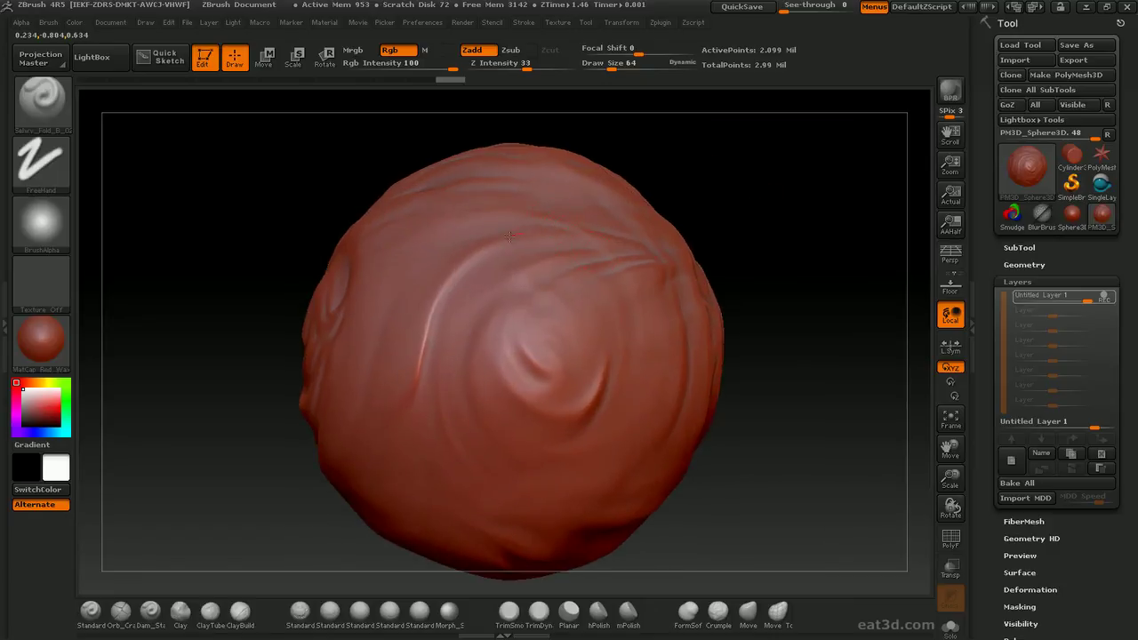
drag(426, 336, 416, 391)
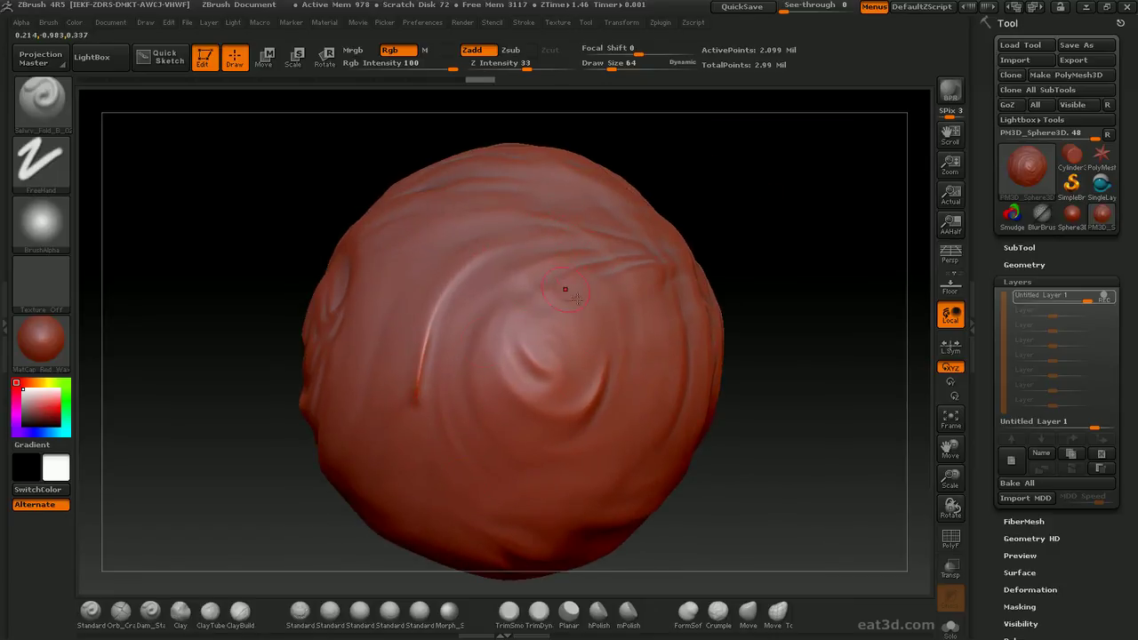
drag(444, 340, 464, 388)
drag(456, 429, 498, 474)
drag(479, 370, 514, 462)
drag(521, 392, 508, 338)
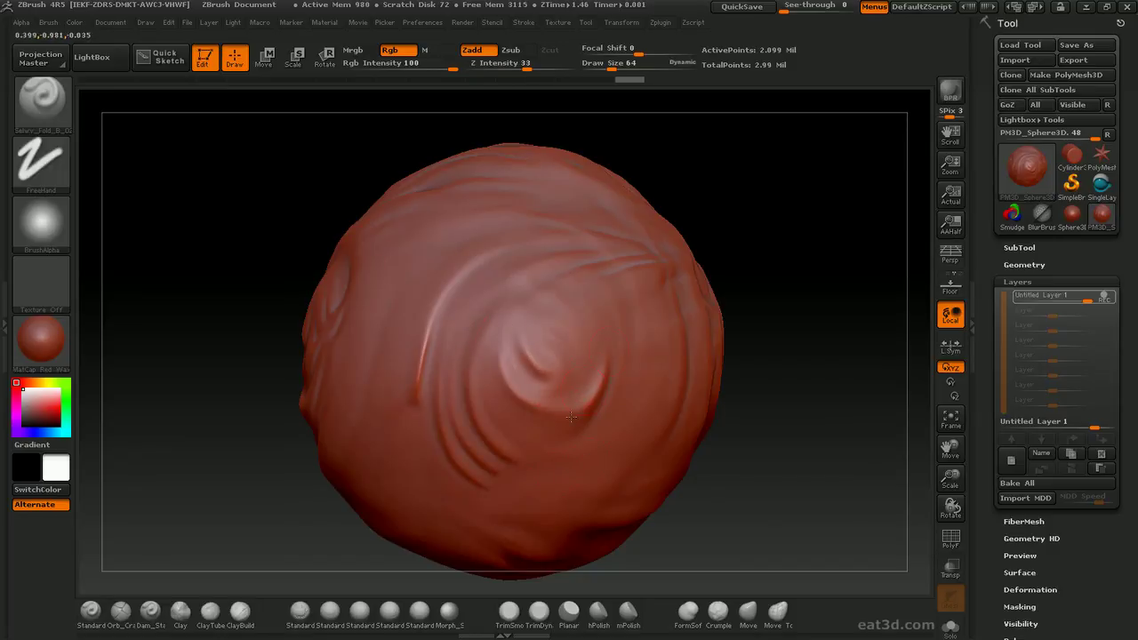
mouse_move(579, 386)
right_down()
mouse_move(485, 386)
mouse_move(578, 392)
right_up()
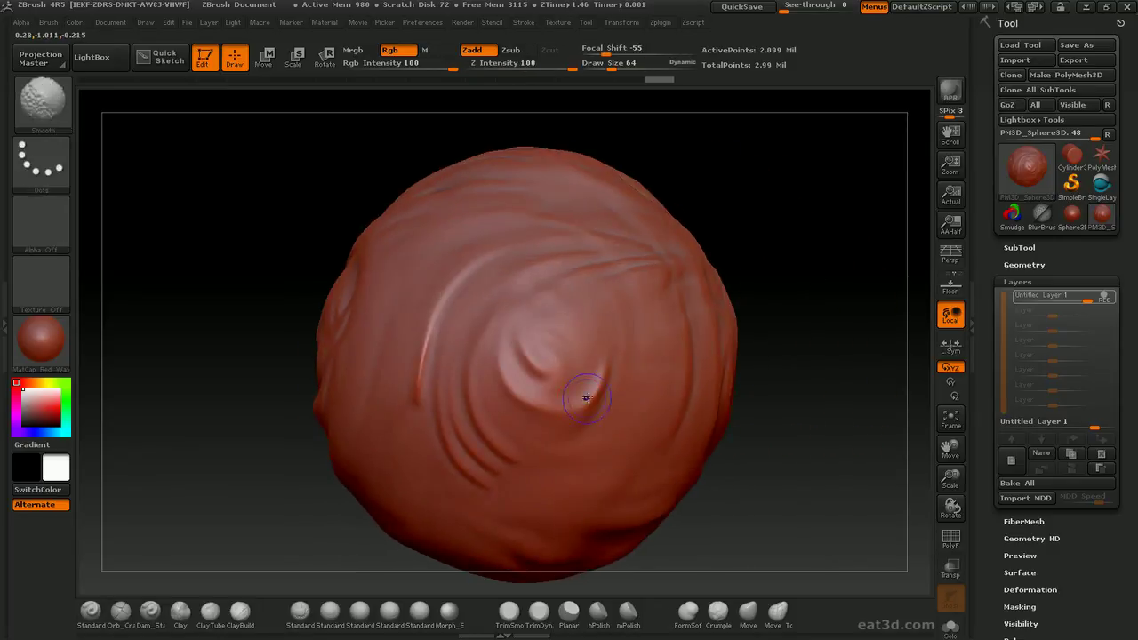
- Switch to the Selwy_Pinch_B brush and sharpen the stamped fold ridges on another side of the sphere
click(43, 115)
click(729, 427)
mouse_move(814, 362)
mouse_down()
mouse_move(452, 308)
mouse_move(507, 274)
mouse_up()
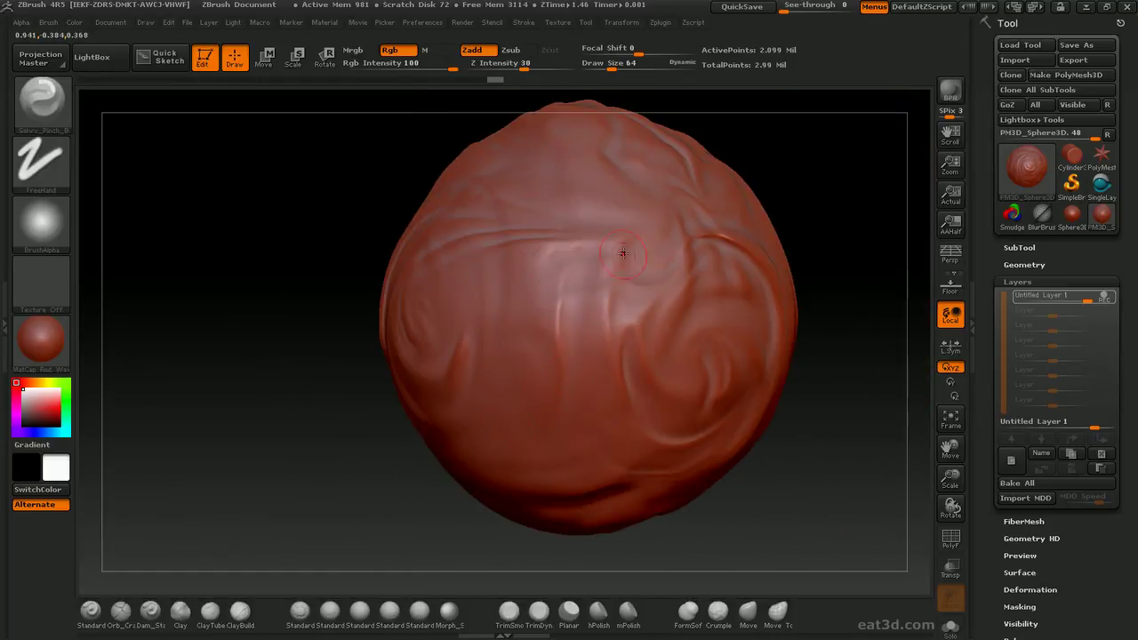
drag(856, 317, 782, 304)
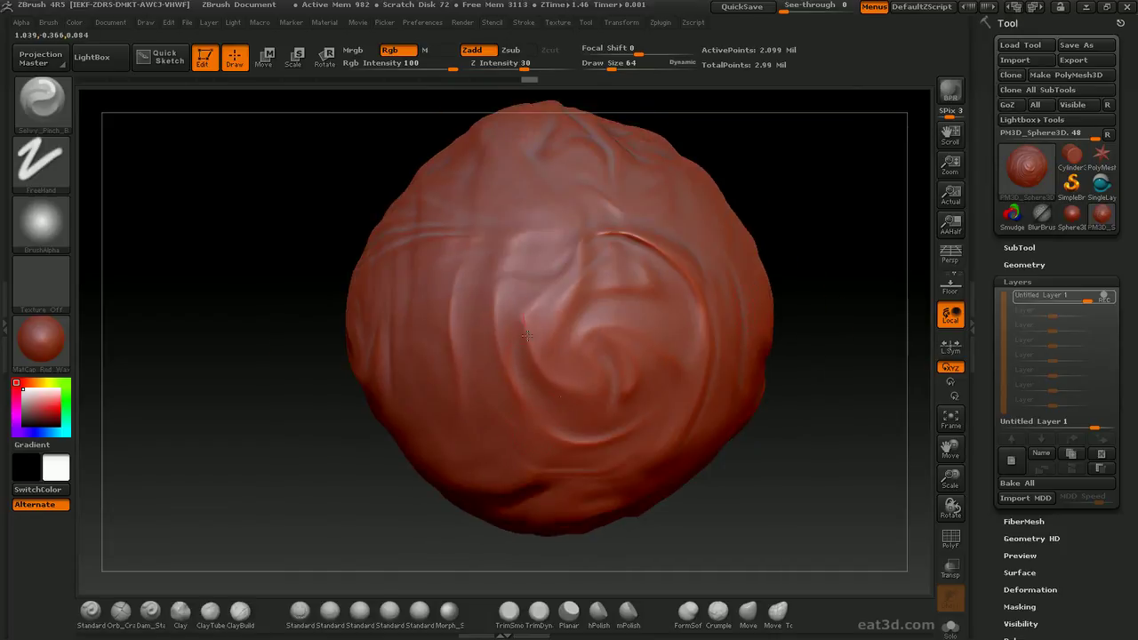
- Switch to a Selwy_Fold brush and strengthen the swirl's outer and inner fold ridges
click(41, 101)
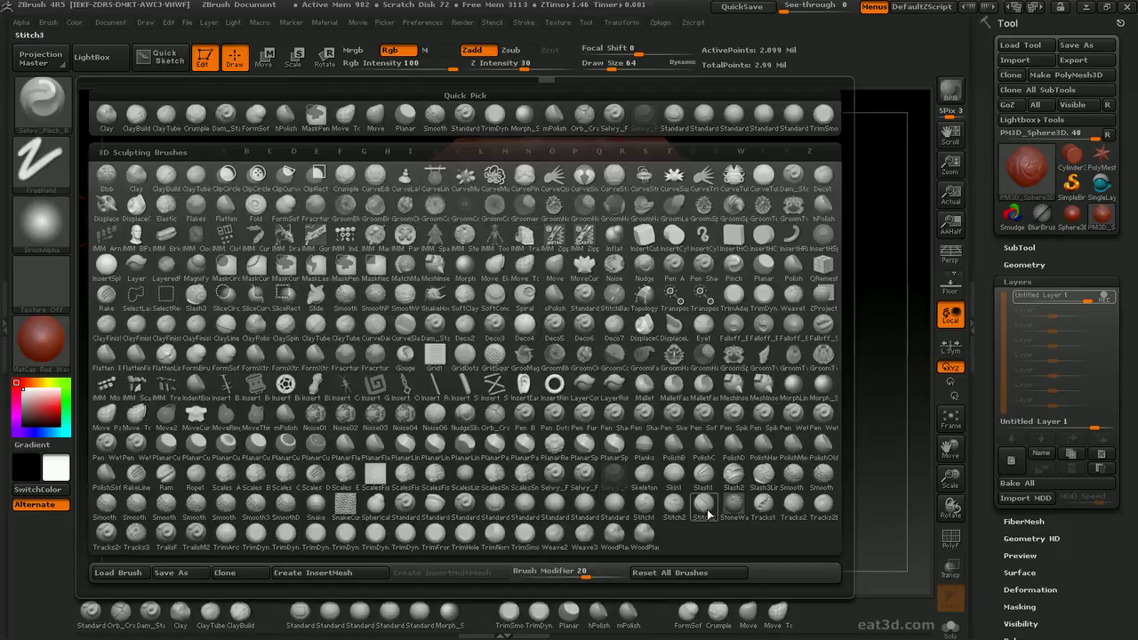
click(554, 480)
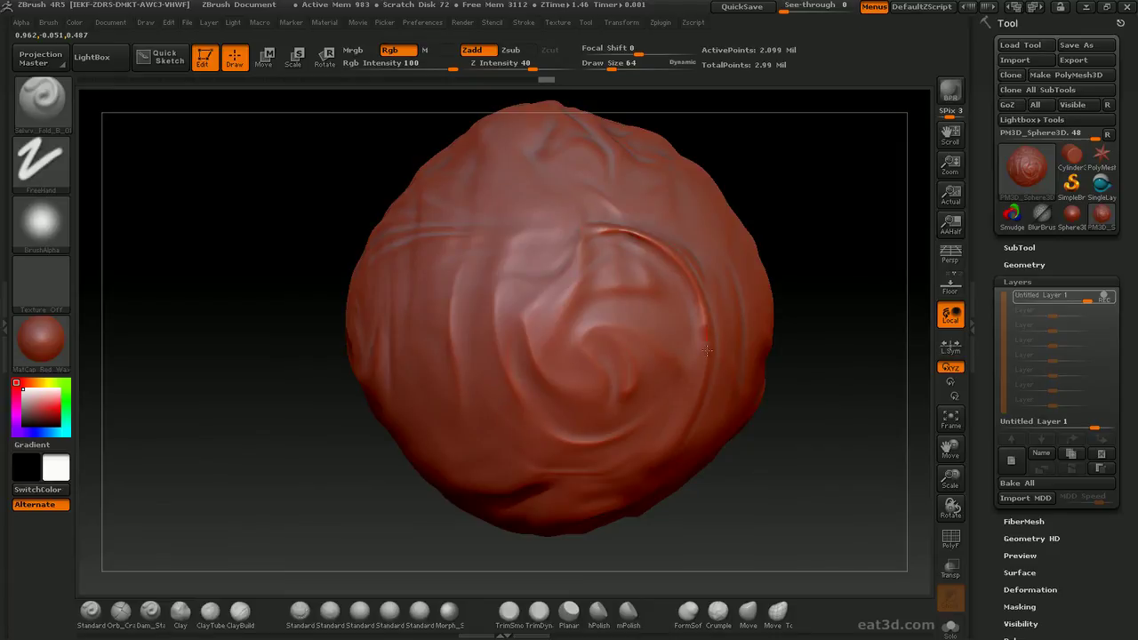
drag(863, 330, 890, 338)
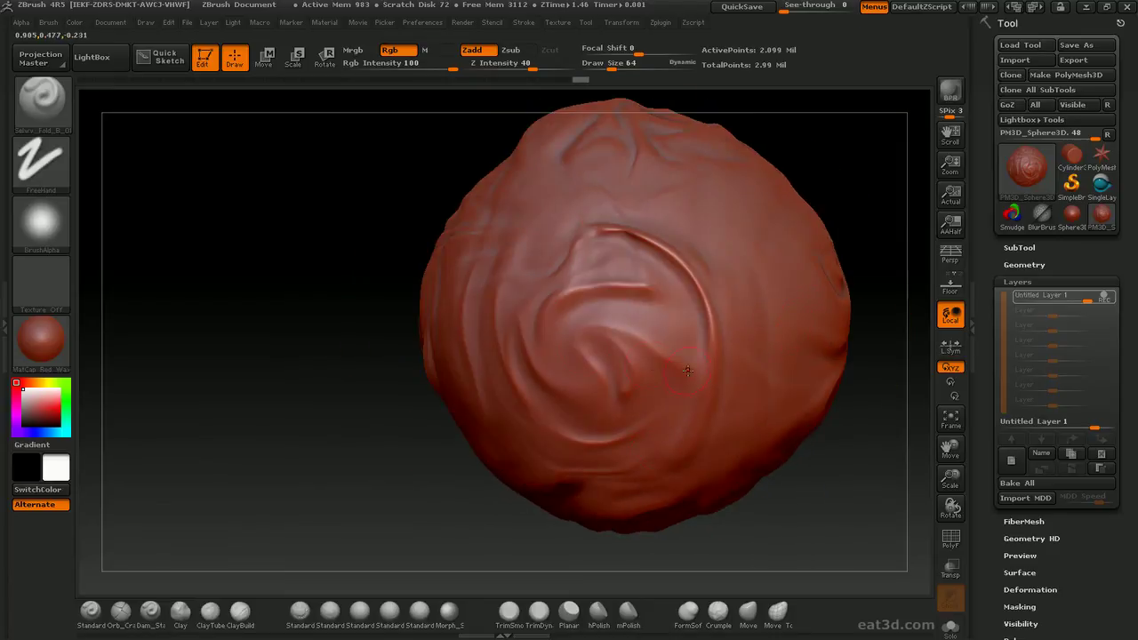
mouse_move(676, 369)
mouse_down()
mouse_move(580, 336)
mouse_move(601, 372)
mouse_up()
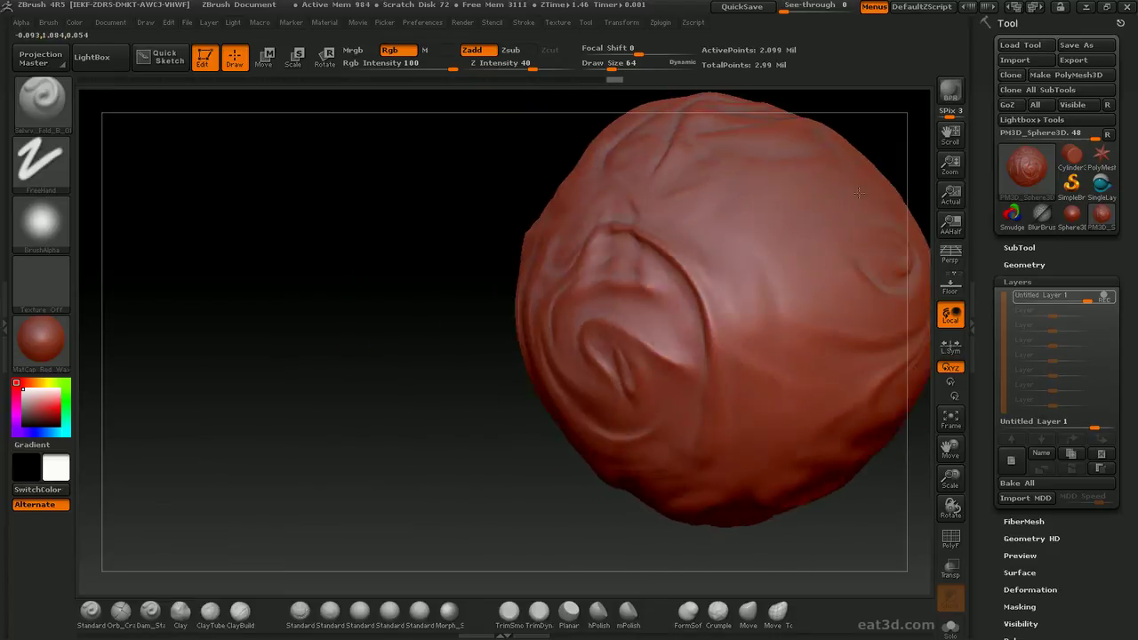
- Undo the last fold stroke on the wavy folds and set the brush's Z Intensity to 21
mouse_move(806, 317)
mouse_down()
mouse_move(793, 274)
mouse_move(786, 330)
mouse_move(590, 282)
mouse_up()
drag(557, 228, 460, 320)
key(ctrl+z)
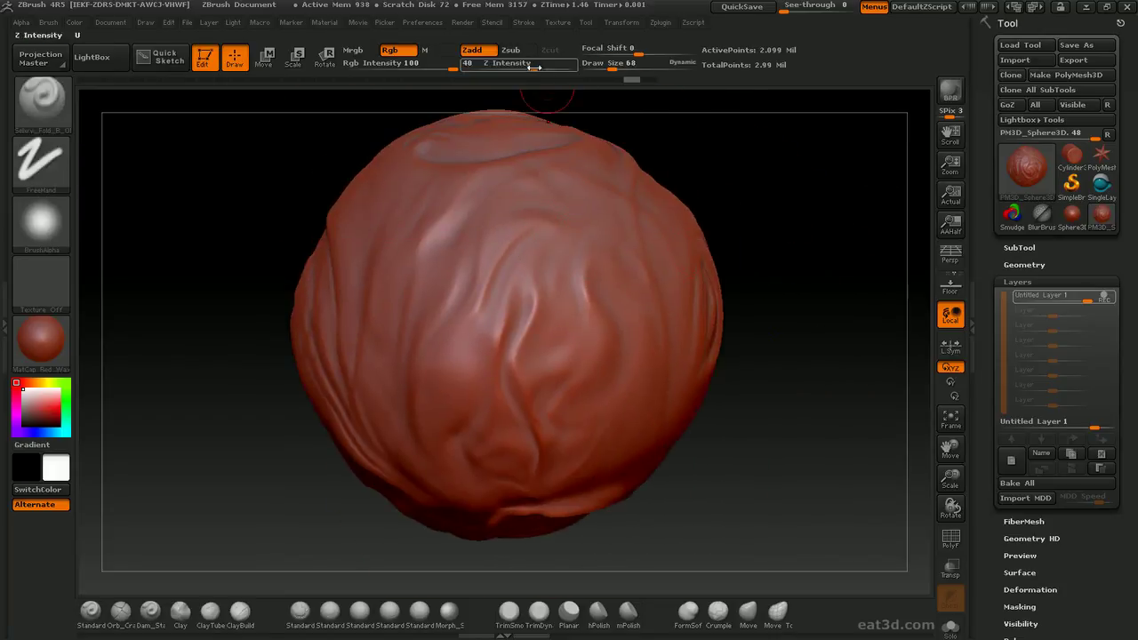
drag(532, 64, 514, 64)
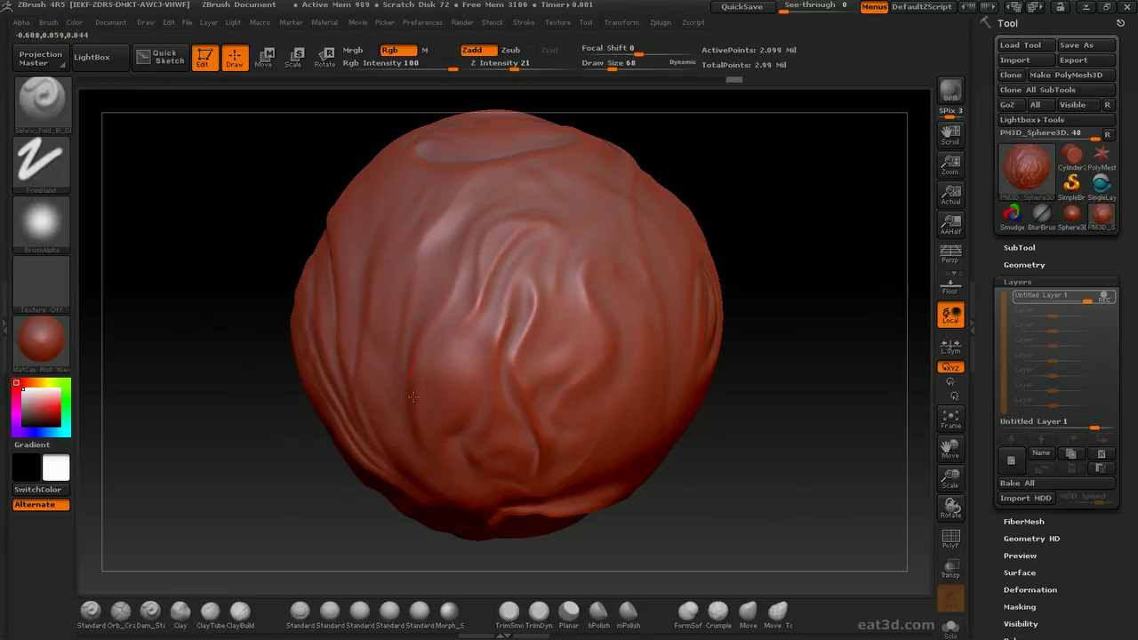
- Strengthen the creases around the swirl pattern and along the wavy folds on the neighbouring side of the sphere
drag(810, 183, 300, 281)
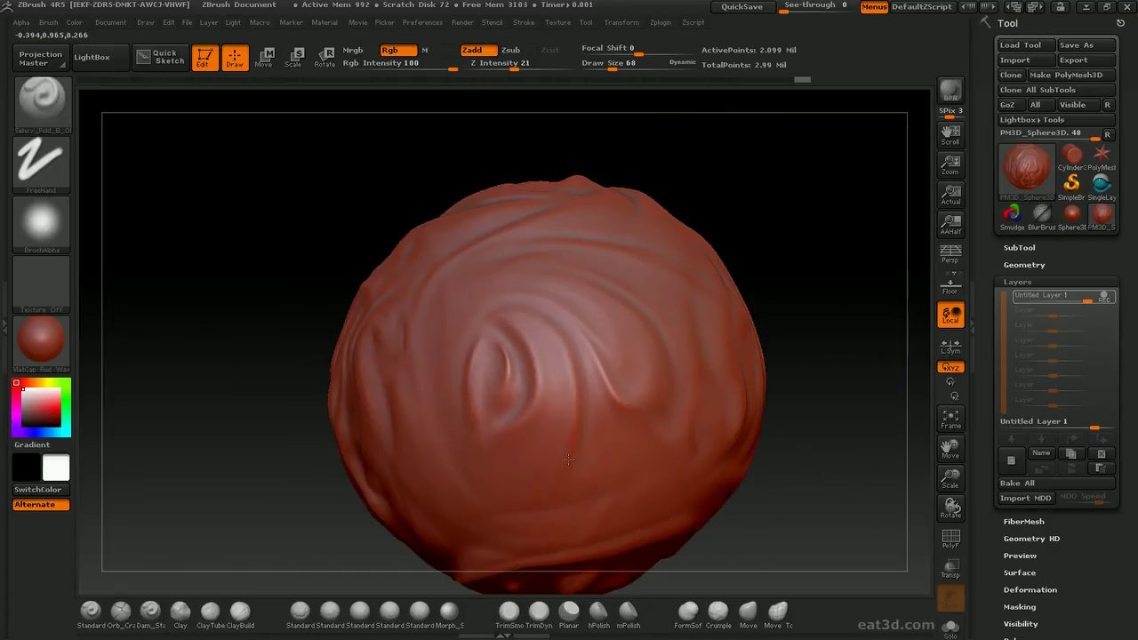
drag(567, 302, 657, 341)
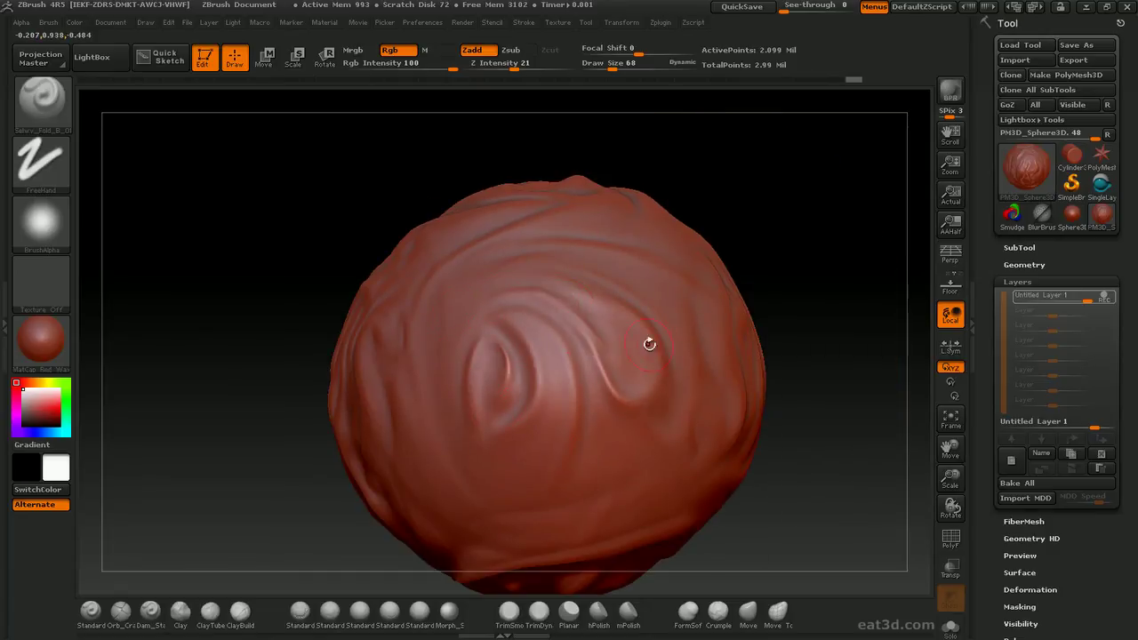
mouse_move(836, 257)
mouse_down()
mouse_move(774, 312)
mouse_move(732, 308)
mouse_move(773, 261)
mouse_move(254, 264)
mouse_up()
mouse_move(859, 175)
alt+mouse_down()
mouse_move(788, 225)
mouse_move(566, 267)
alt+mouse_up()
drag(624, 311, 604, 372)
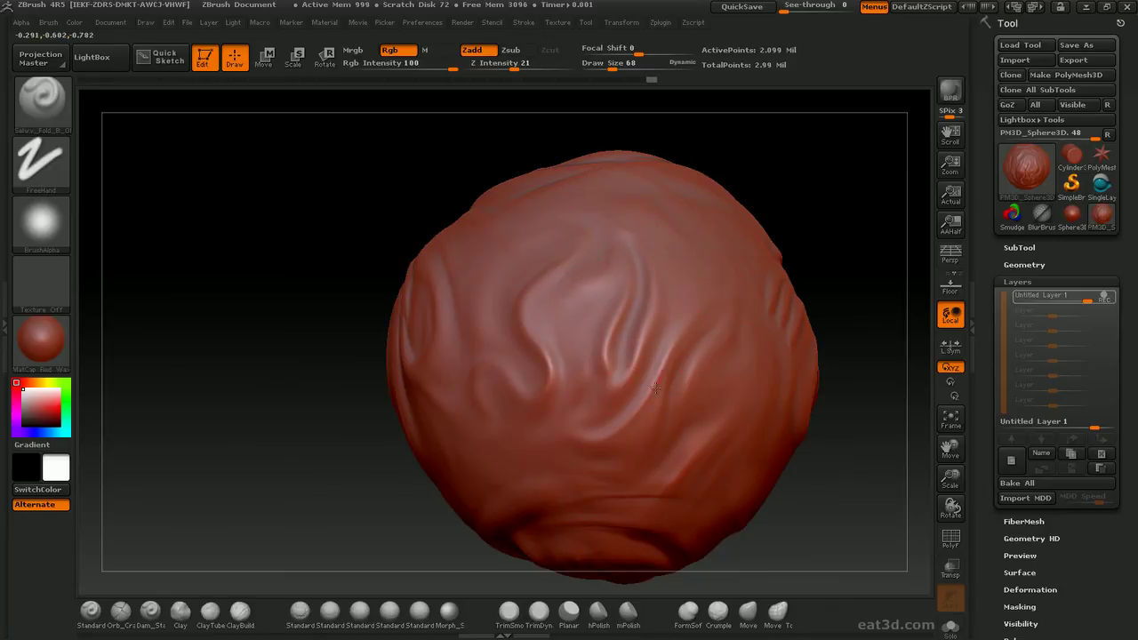
drag(635, 408, 598, 432)
drag(834, 282, 711, 302)
drag(701, 327, 671, 338)
- Sculpt a short fold crease inside the center of the spiral pattern
mouse_move(214, 187)
mouse_down()
mouse_move(787, 333)
mouse_move(770, 232)
mouse_move(871, 368)
mouse_up()
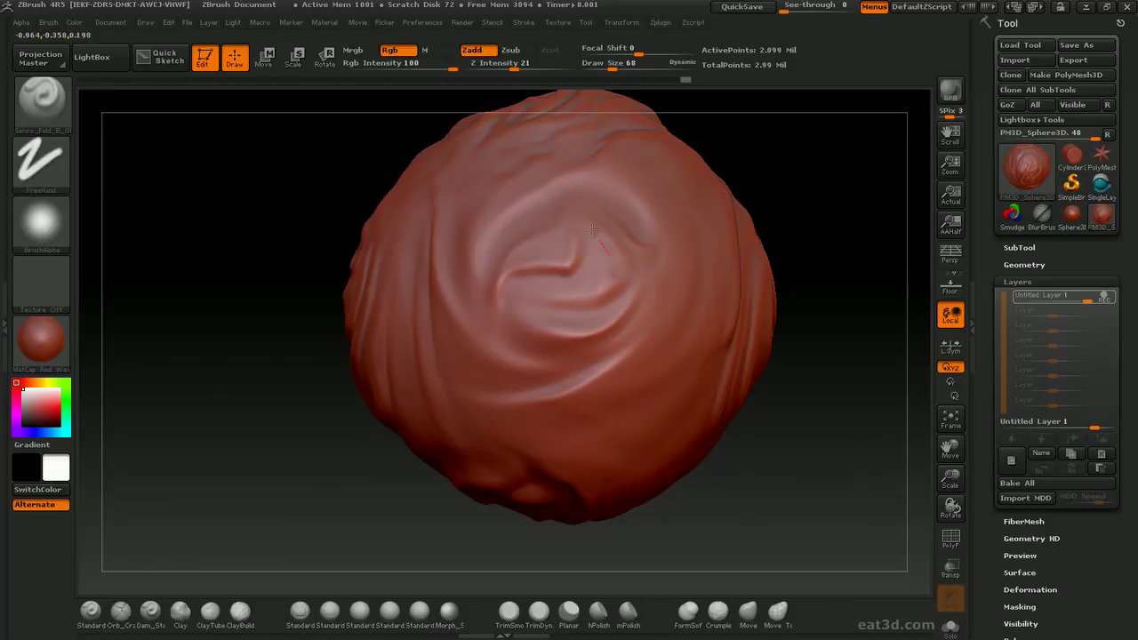
drag(562, 299, 535, 302)
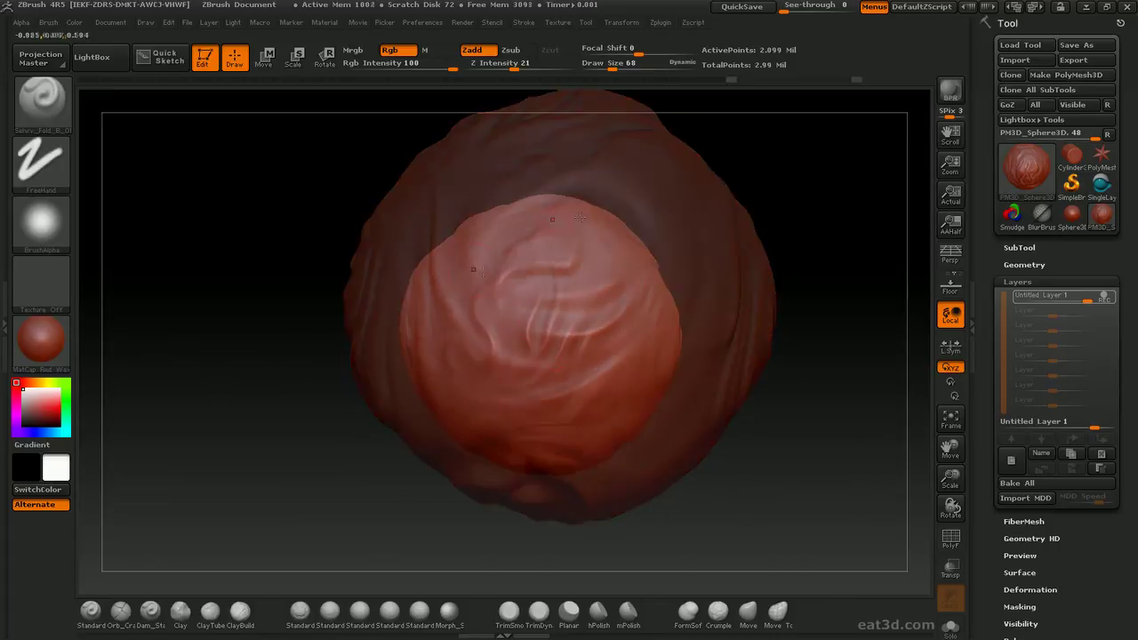
mouse_move(744, 221)
mouse_down()
mouse_move(757, 371)
mouse_move(727, 388)
mouse_move(734, 179)
mouse_up()
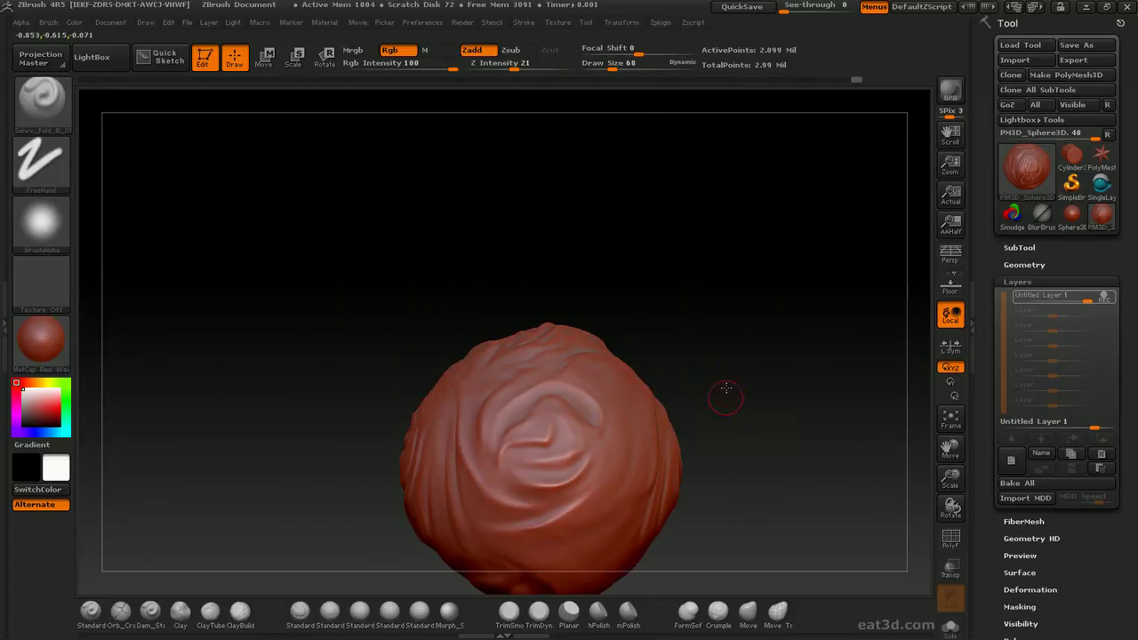
mouse_move(724, 388)
mouse_down()
mouse_move(720, 249)
mouse_move(757, 170)
mouse_move(732, 387)
mouse_up()
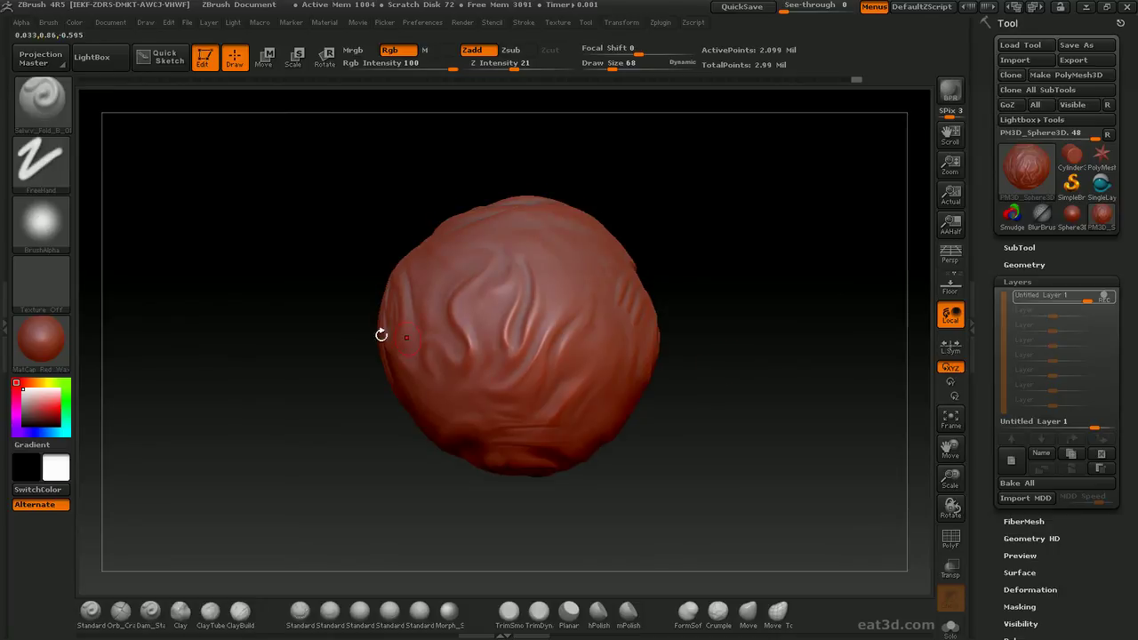
- Try the MatCap Pearl Cavity, BasicMaterial2 and MatCap White01 materials on the sphere
click(41, 338)
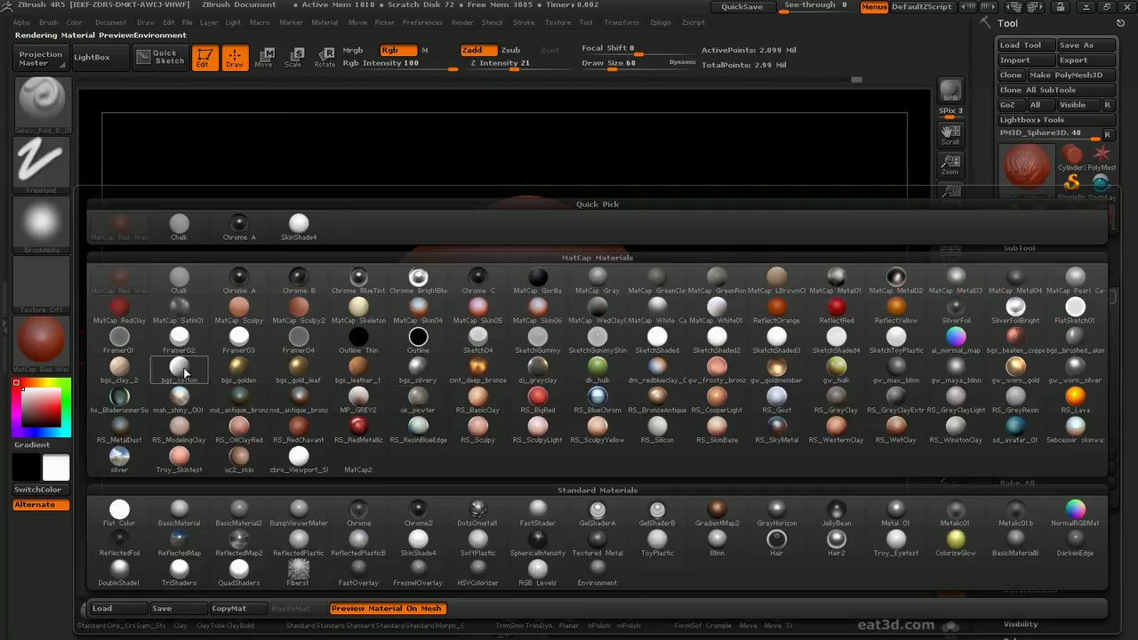
click(1076, 280)
click(41, 338)
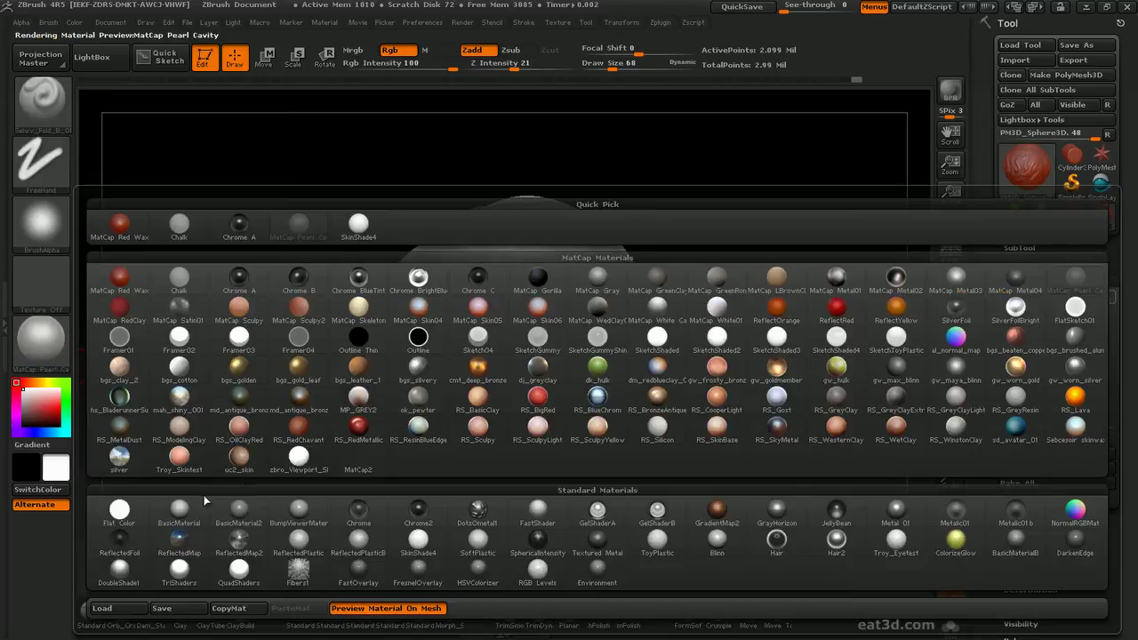
click(179, 508)
drag(706, 324, 564, 305)
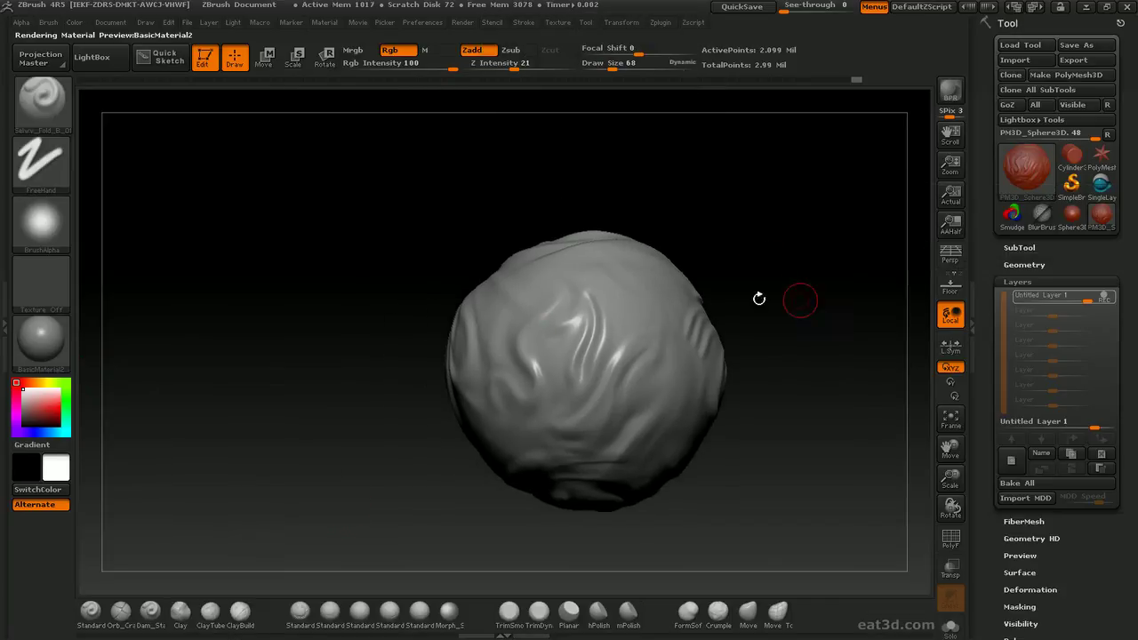
click(41, 338)
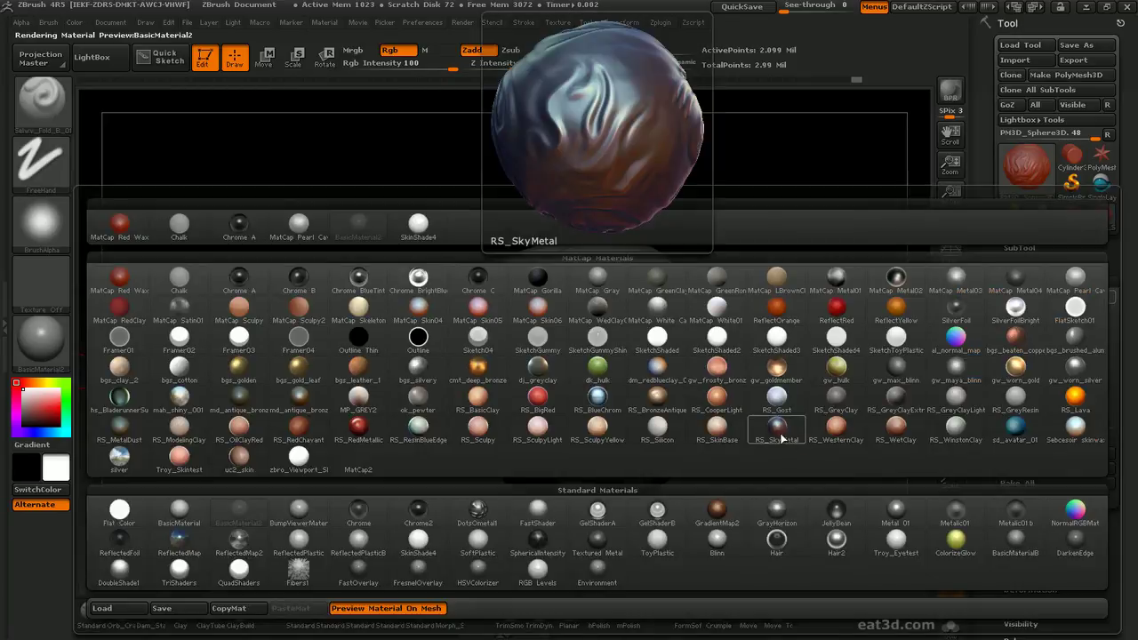
click(717, 307)
drag(783, 330, 676, 320)
- Apply the RS_WinstonClay material to the sphere and turn on perspective view
click(41, 338)
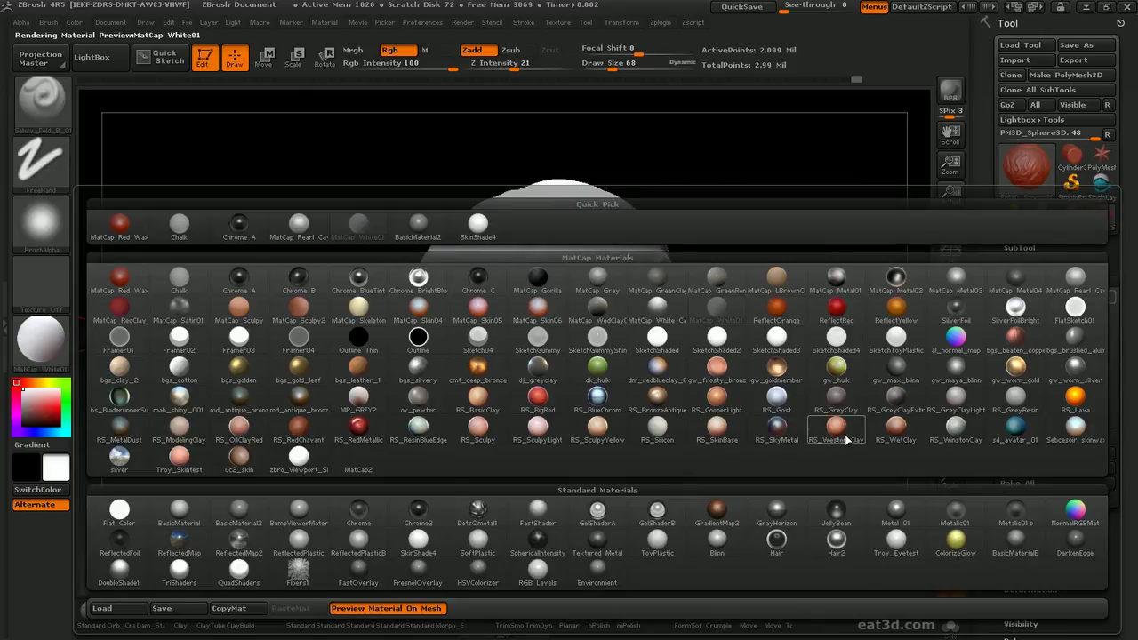
click(965, 442)
drag(773, 338, 825, 333)
click(951, 253)
mouse_move(912, 267)
mouse_down()
mouse_move(765, 275)
mouse_move(780, 292)
mouse_move(797, 249)
mouse_move(777, 310)
mouse_move(770, 257)
mouse_move(801, 264)
mouse_move(826, 249)
mouse_move(795, 262)
mouse_up()
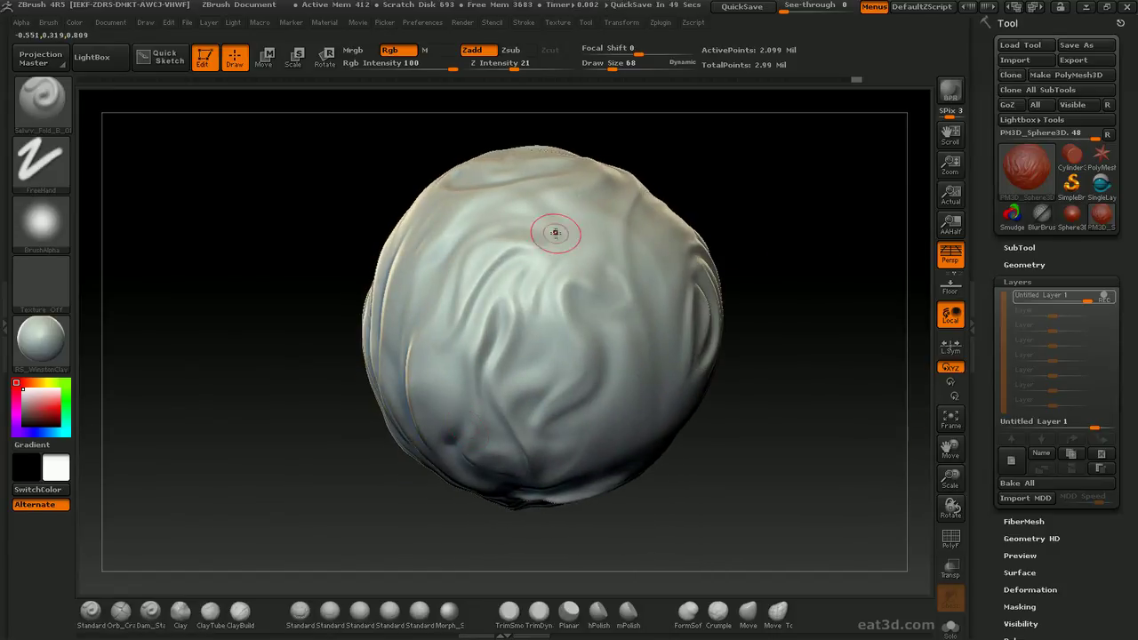
- Render the folded sphere and run a BPR render with shadows
click(462, 23)
click(484, 79)
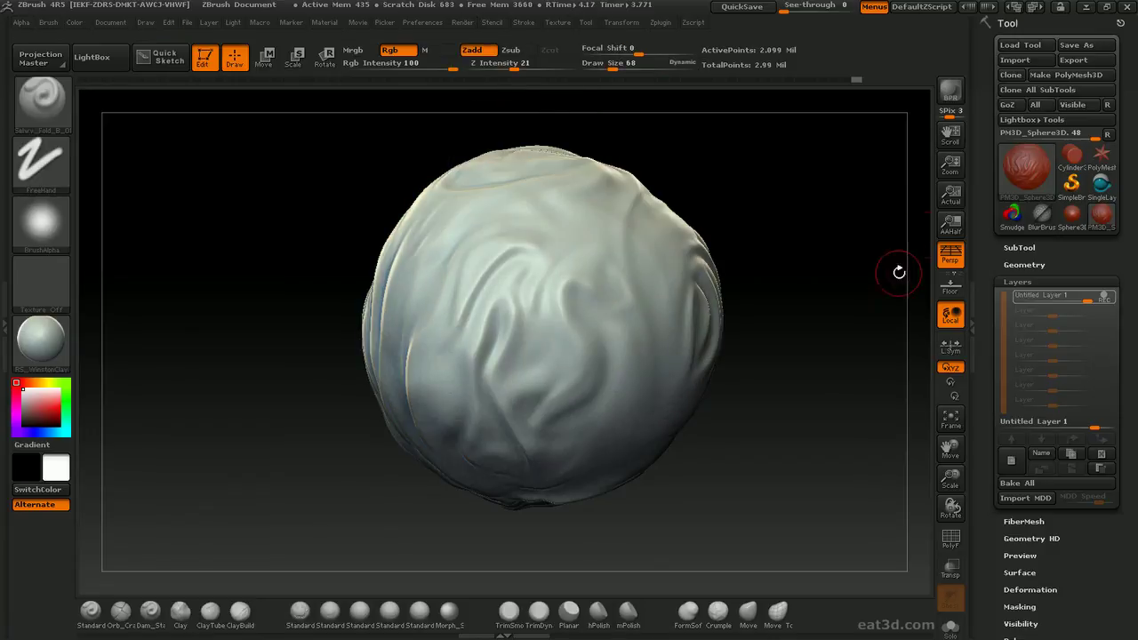
click(933, 114)
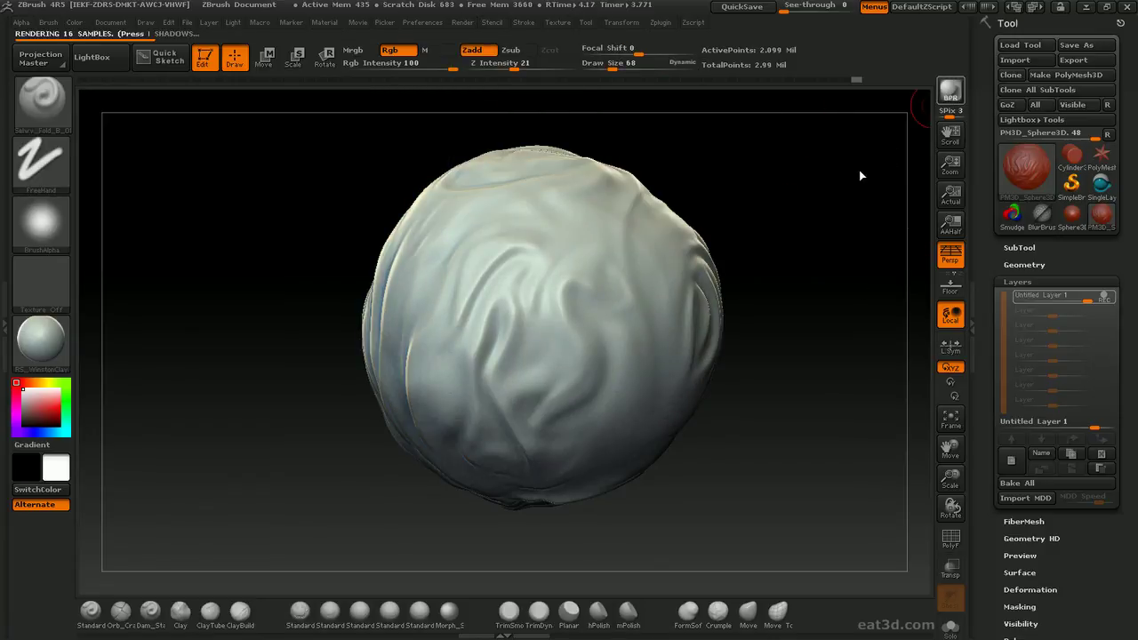